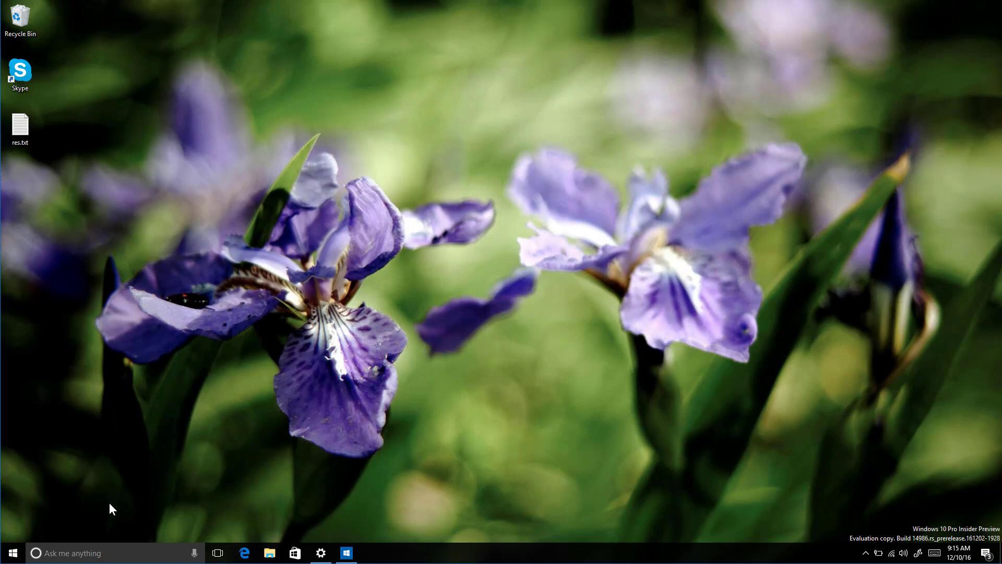
# - Lock the computer by giving Cortana the command "lock my pc"
pyautogui.click(98, 553)
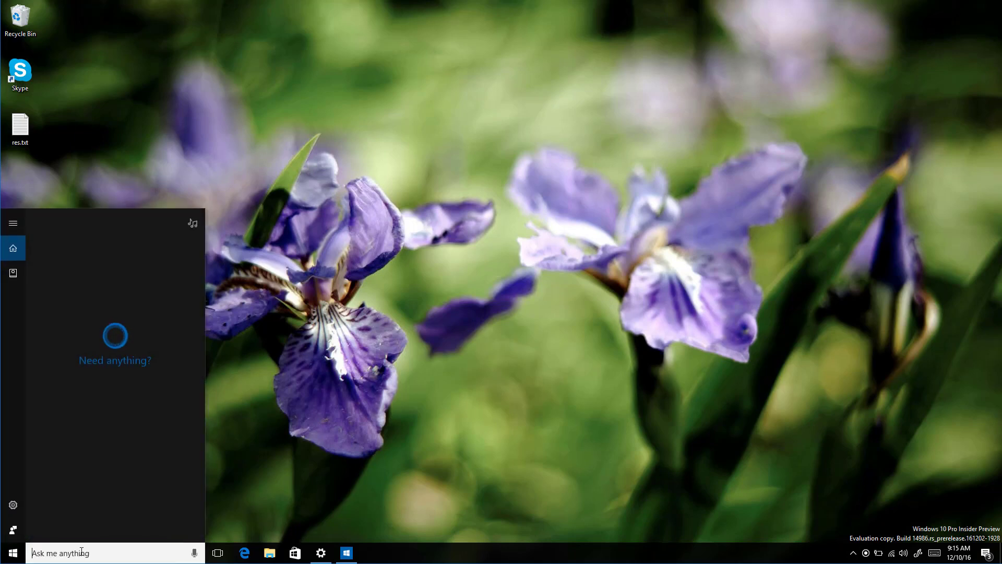
pyautogui.write('lock')
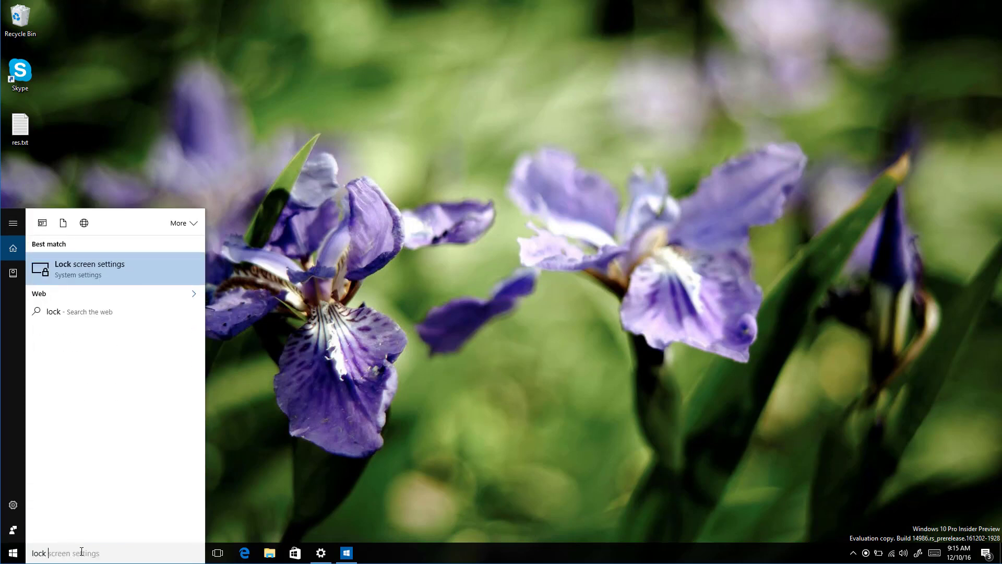
pyautogui.write(' my pc')
pyautogui.press('Return')
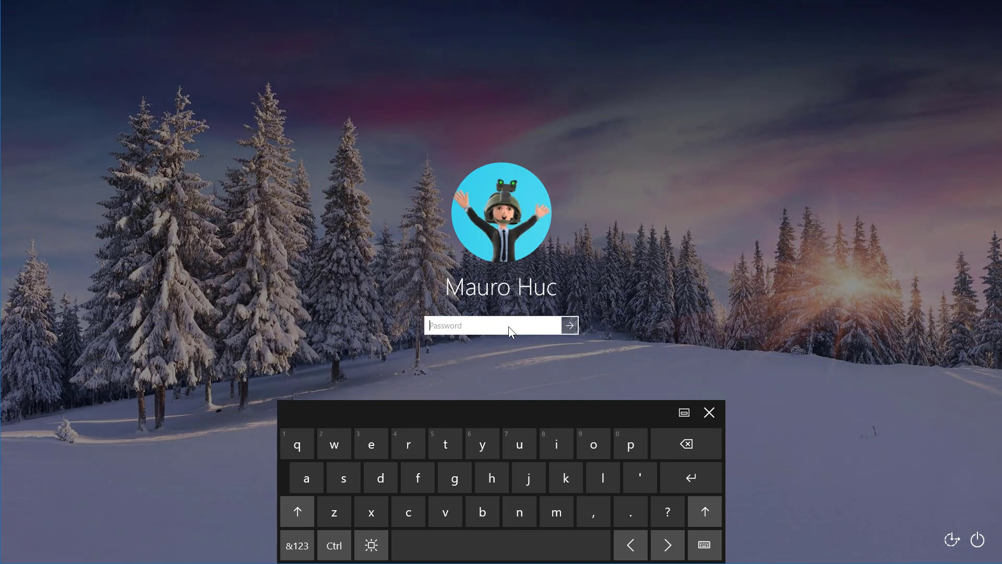
# - Sign back in to the computer by entering the account password on the lock screen
pyautogui.write('*********')
pyautogui.press('Return')
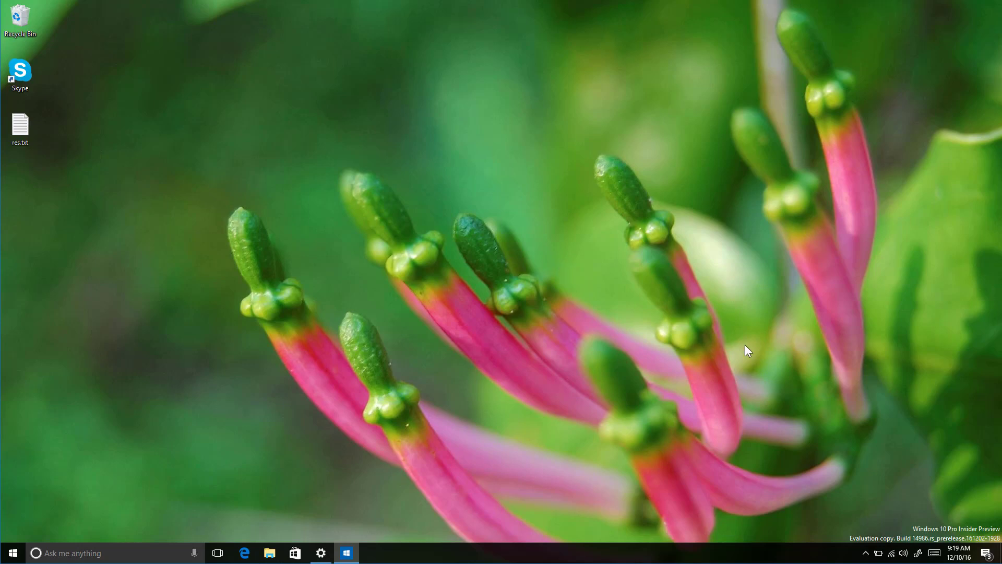
# - Start a Screen sketch from the Windows Ink Workspace, resume the previous sketch of the Background settings, and close it
pyautogui.click(913, 551)
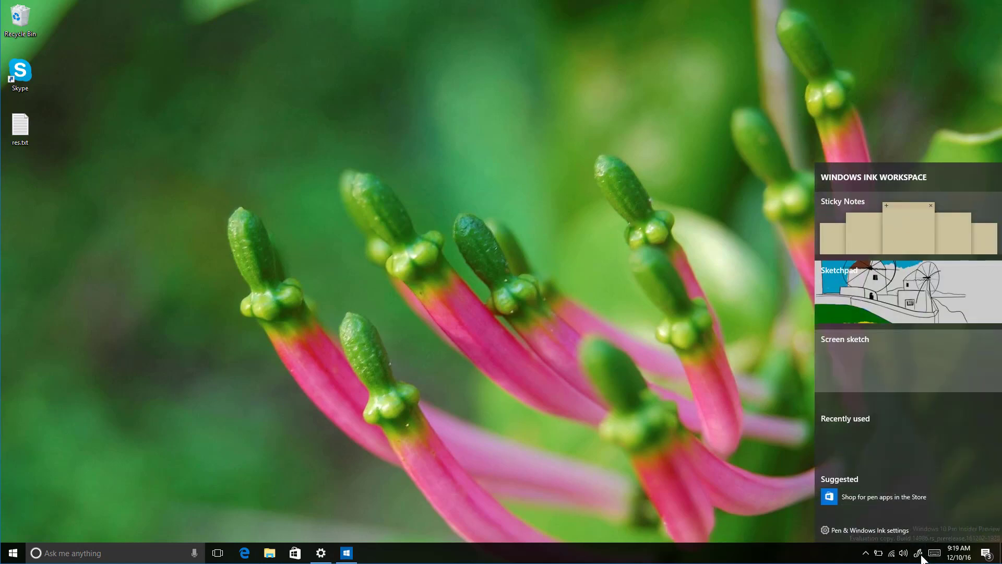
pyautogui.click(878, 354)
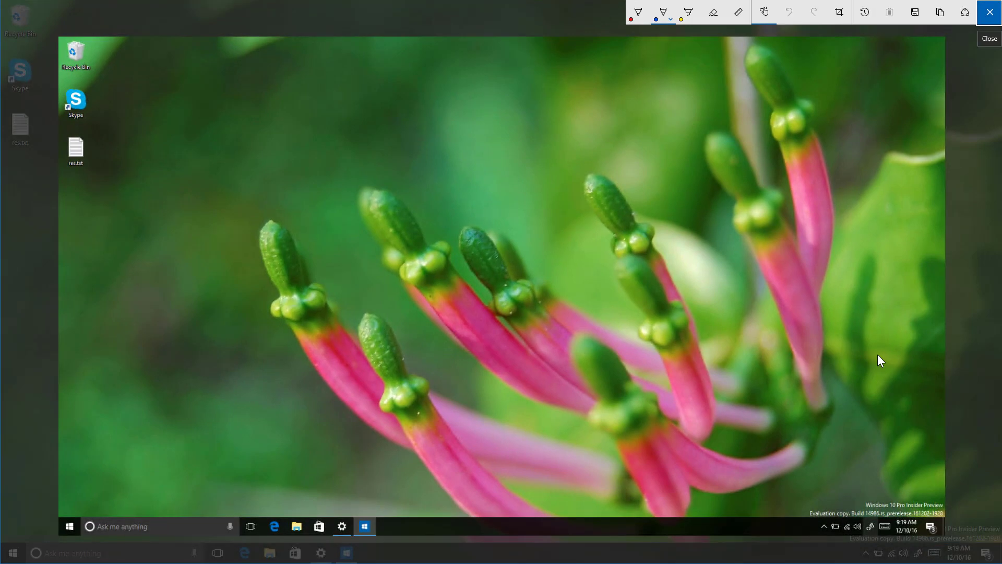
pyautogui.click(865, 14)
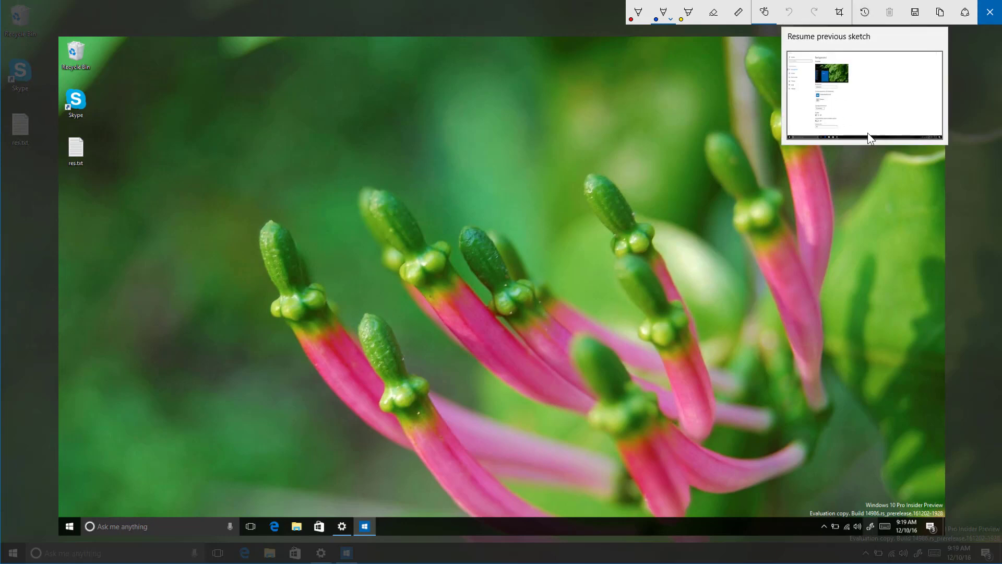
pyautogui.click(840, 106)
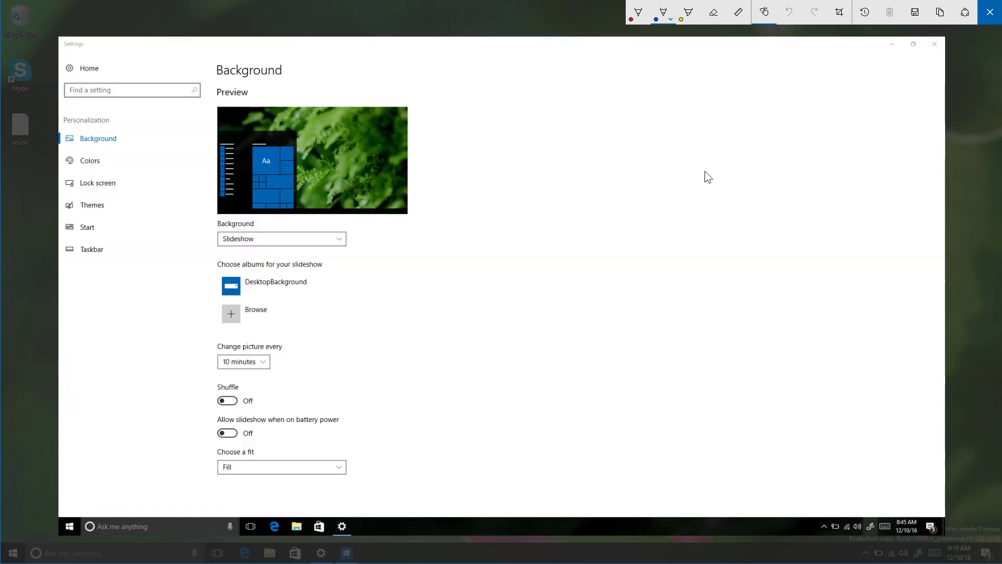
pyautogui.click(990, 12)
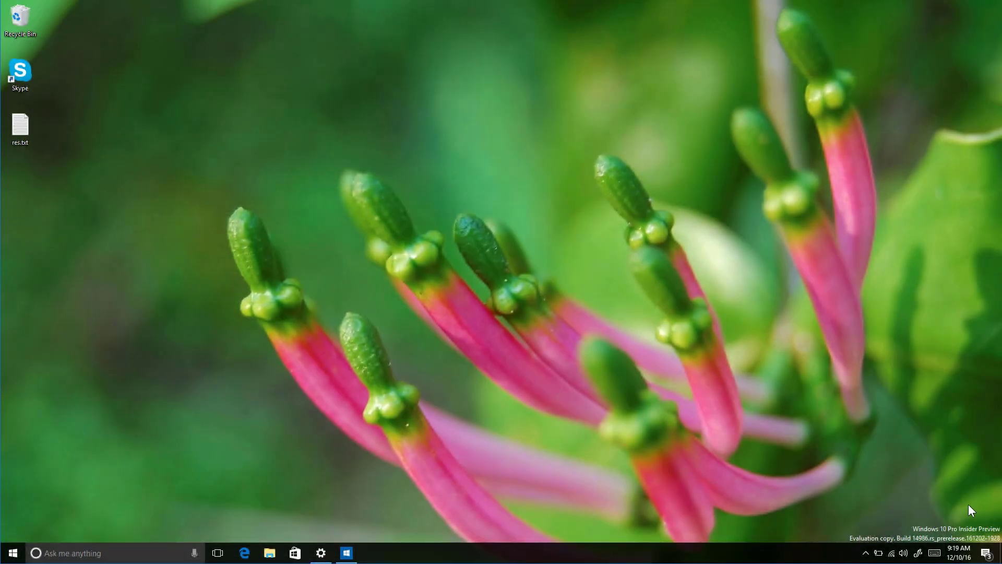
# - Start another Screen sketch of the desktop, reopen the saved Background settings sketch once more, and exit
pyautogui.click(919, 553)
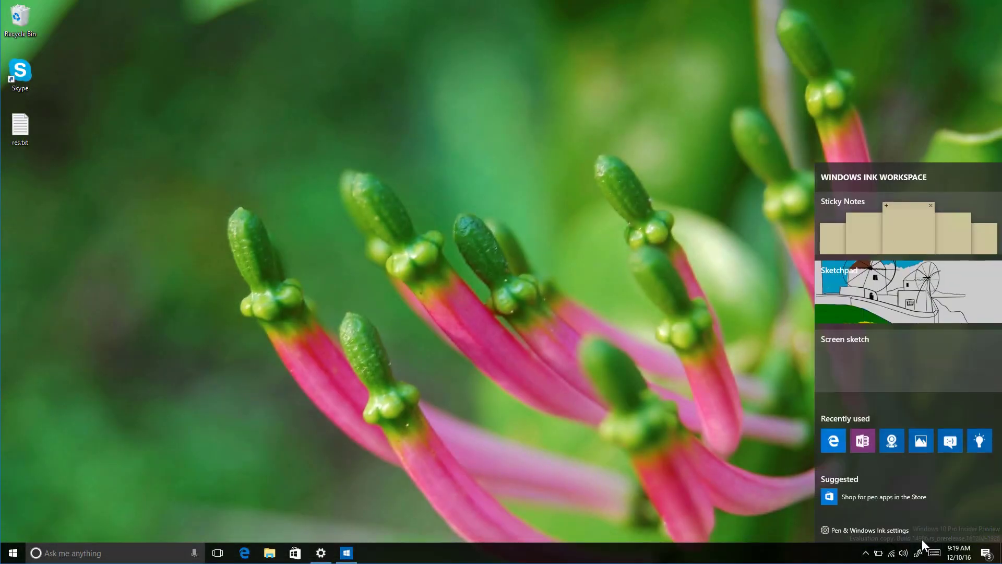
pyautogui.click(912, 371)
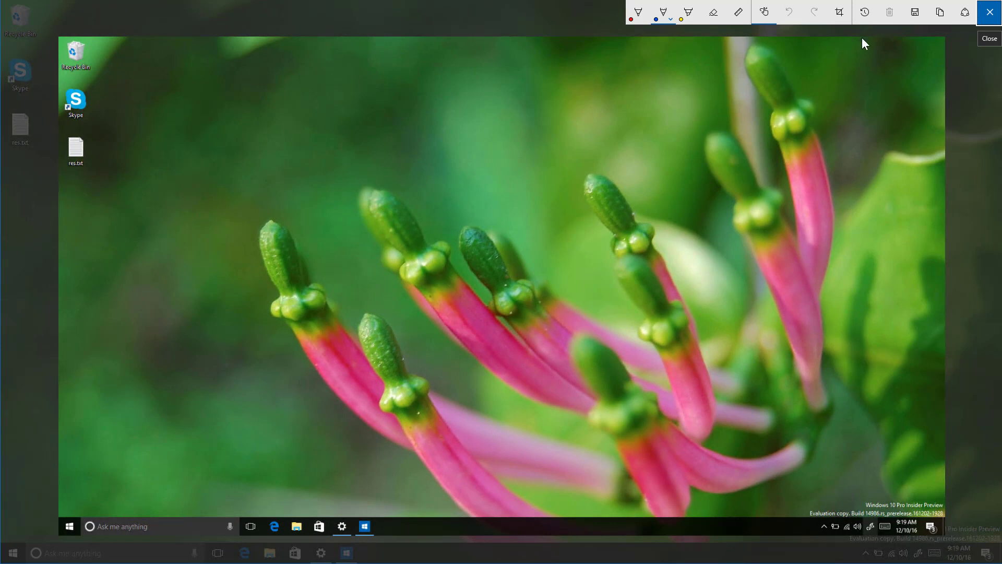
pyautogui.click(865, 13)
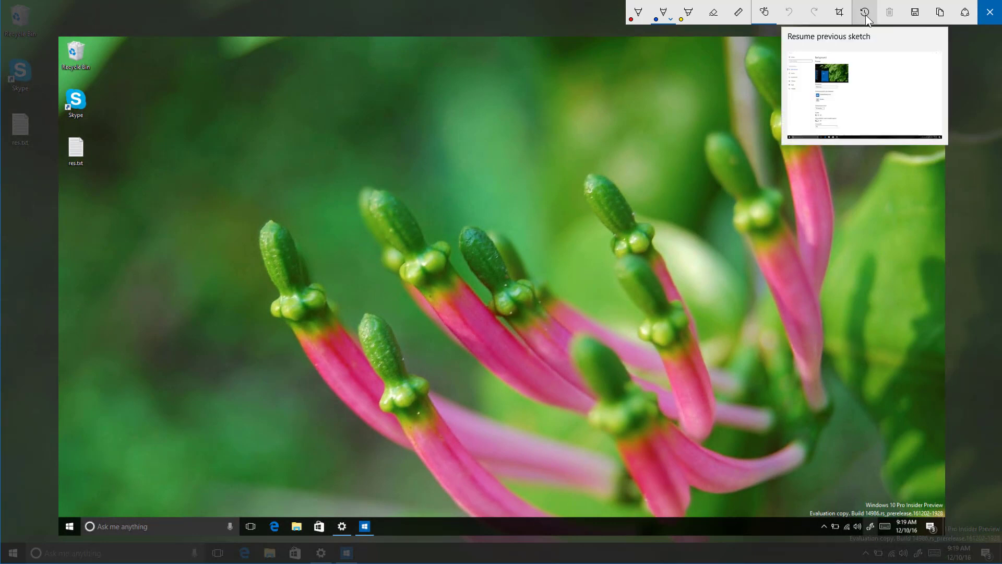
pyautogui.click(854, 98)
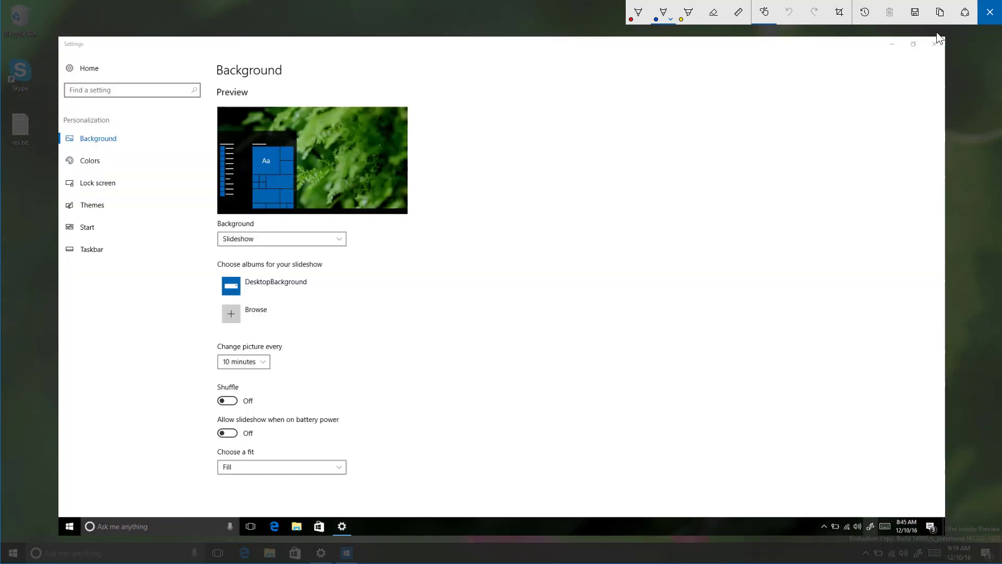
pyautogui.click(989, 13)
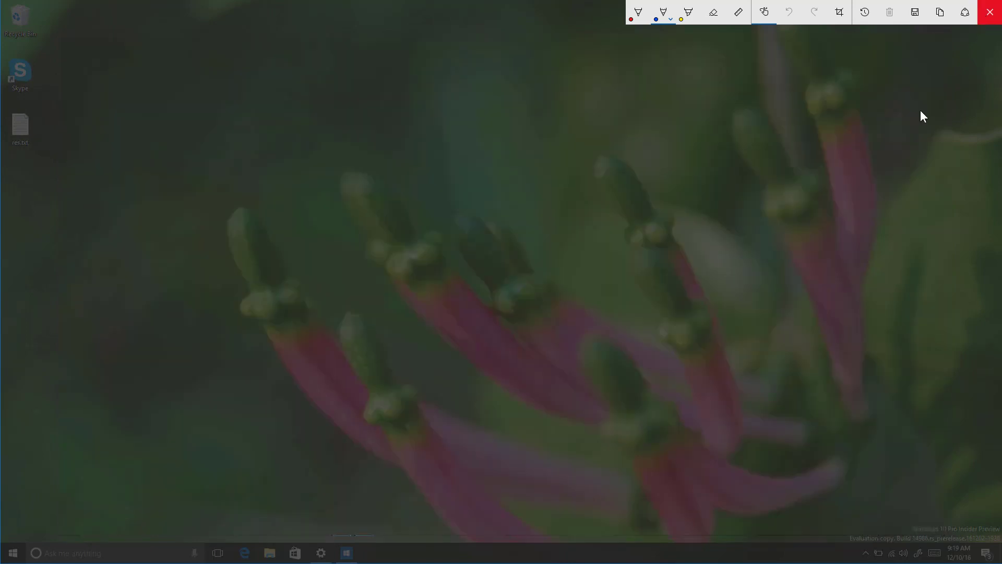
# - Capture the desktop as a new Screen sketch and close it without resuming an earlier one
pyautogui.click(918, 553)
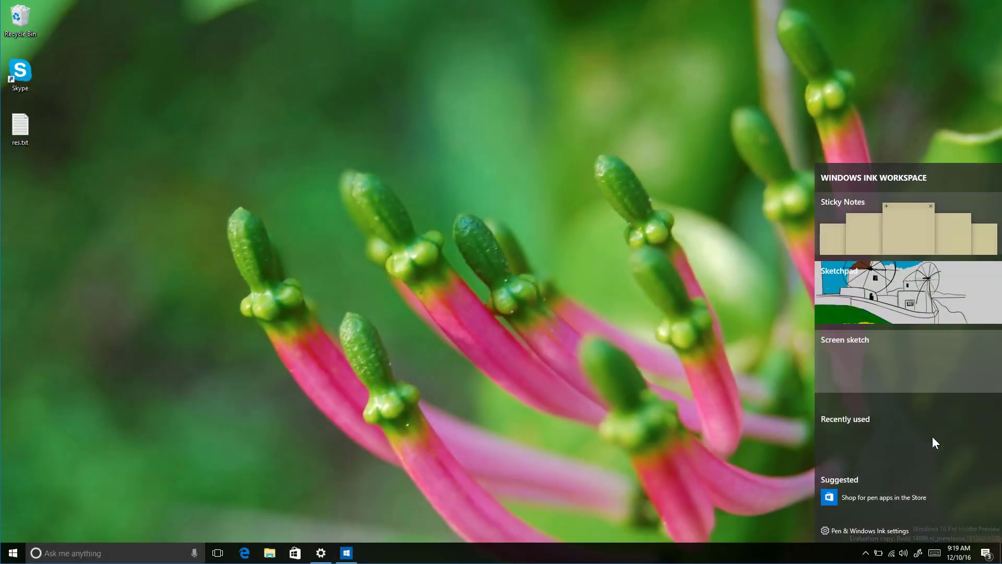
pyautogui.click(916, 378)
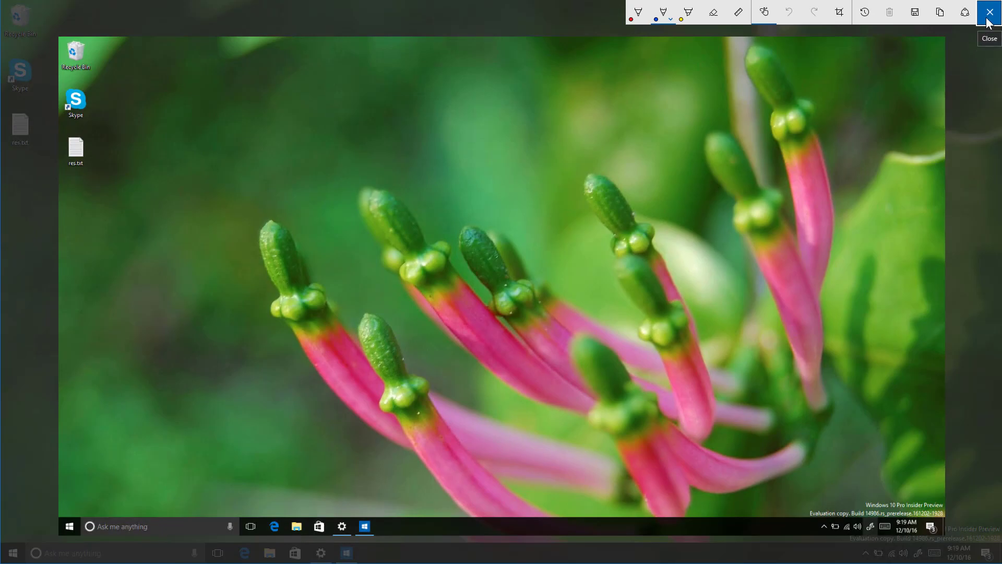
pyautogui.click(988, 11)
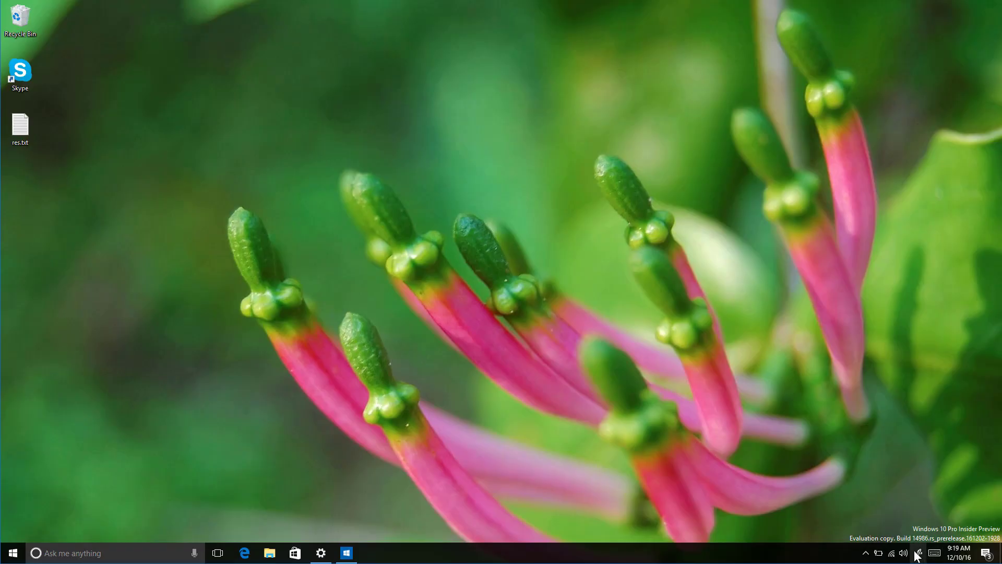
# - Start a Screen sketch from the Windows Ink Workspace and resume the previous sketch of the flower desktop
pyautogui.click(918, 553)
pyautogui.click(948, 380)
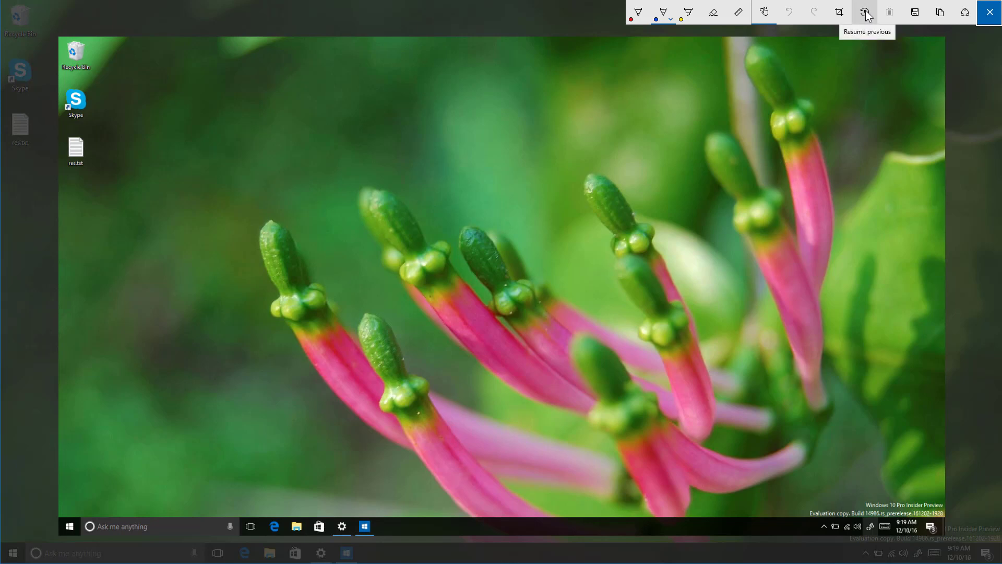
pyautogui.click(865, 12)
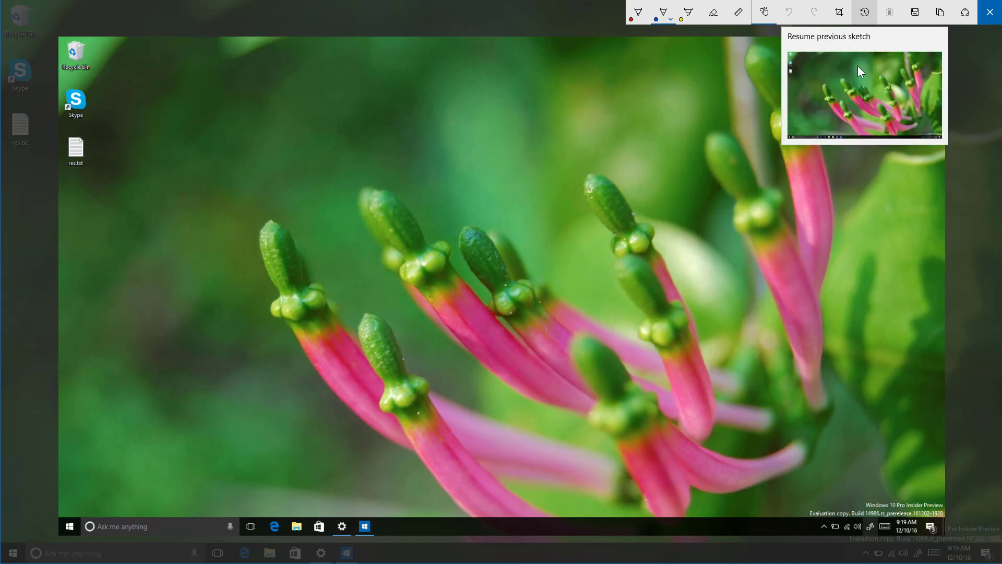
pyautogui.click(843, 90)
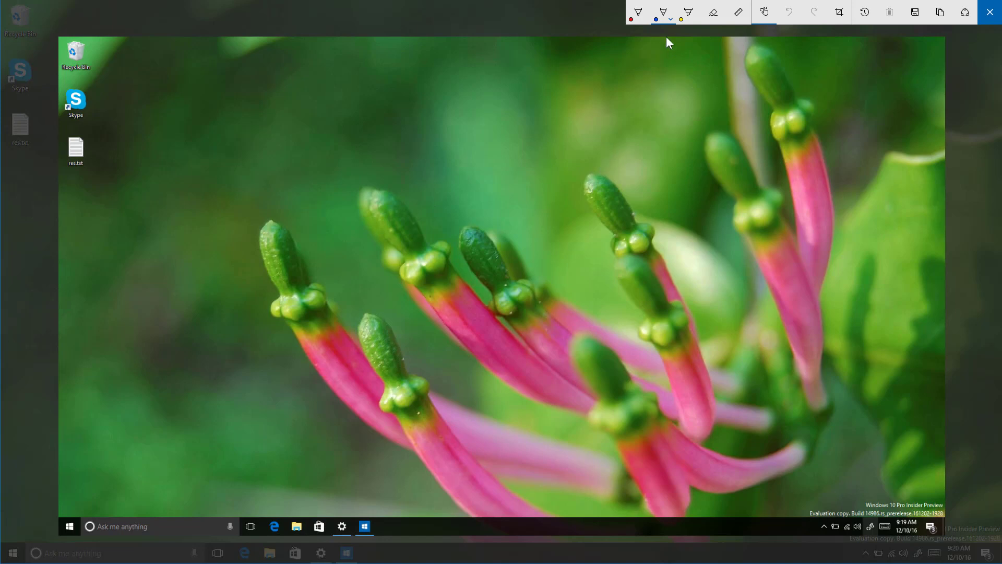
# - Select the red pen, increase its stroke size to about half of the range, and change its colour to light orange
pyautogui.click(642, 15)
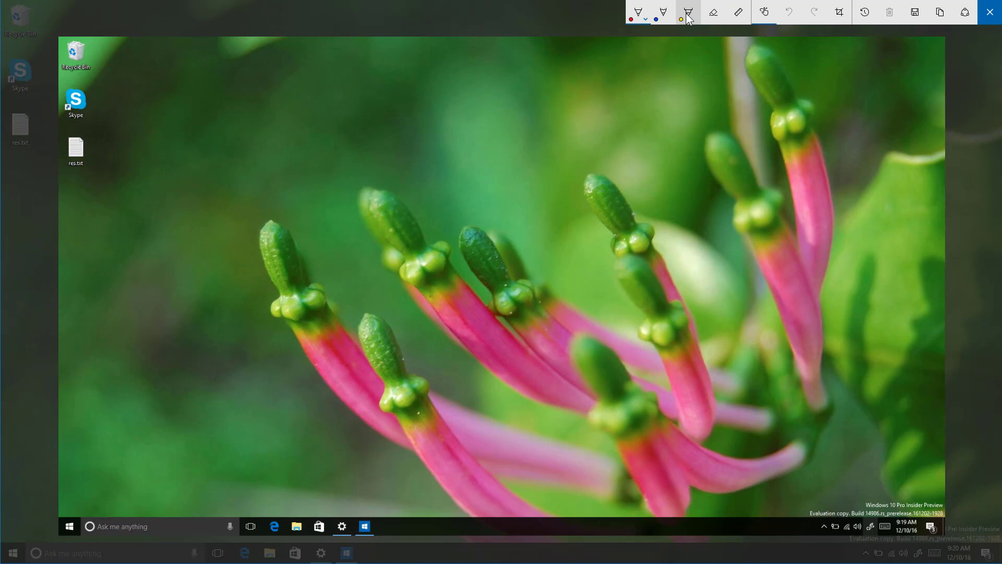
pyautogui.click(646, 17)
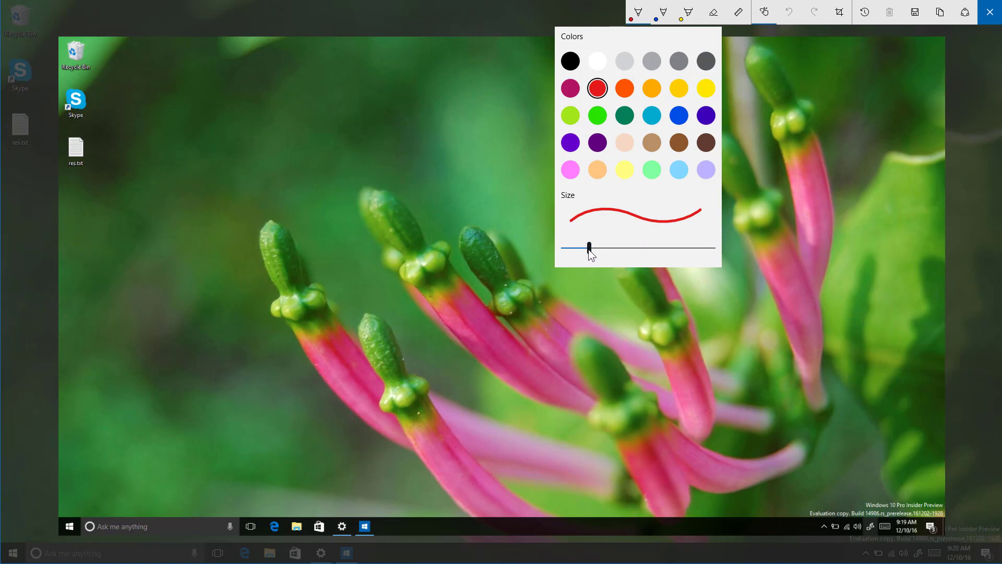
pyautogui.moveTo(589, 250); pyautogui.dragTo(634, 249)
pyautogui.press('Escape')
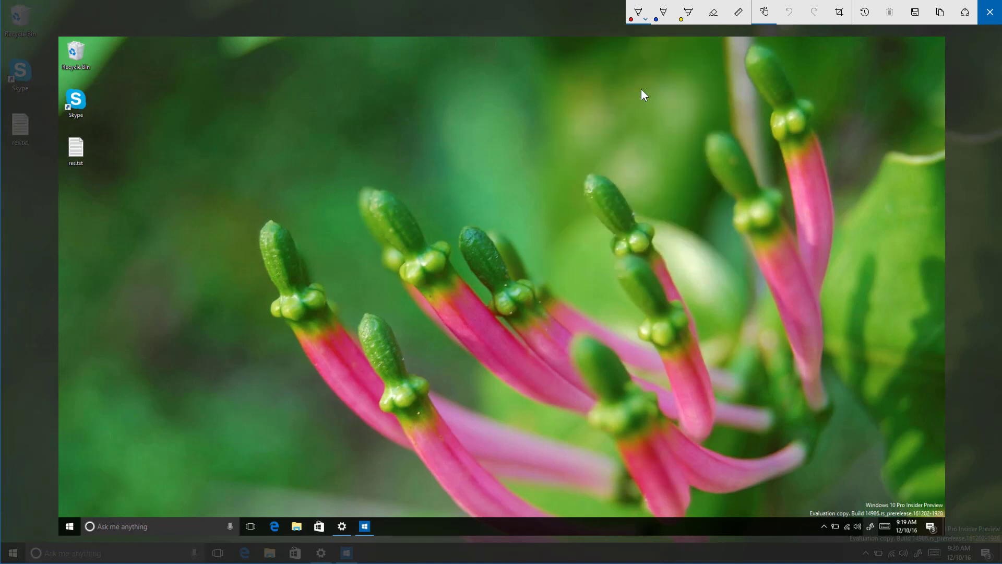
pyautogui.click(639, 19)
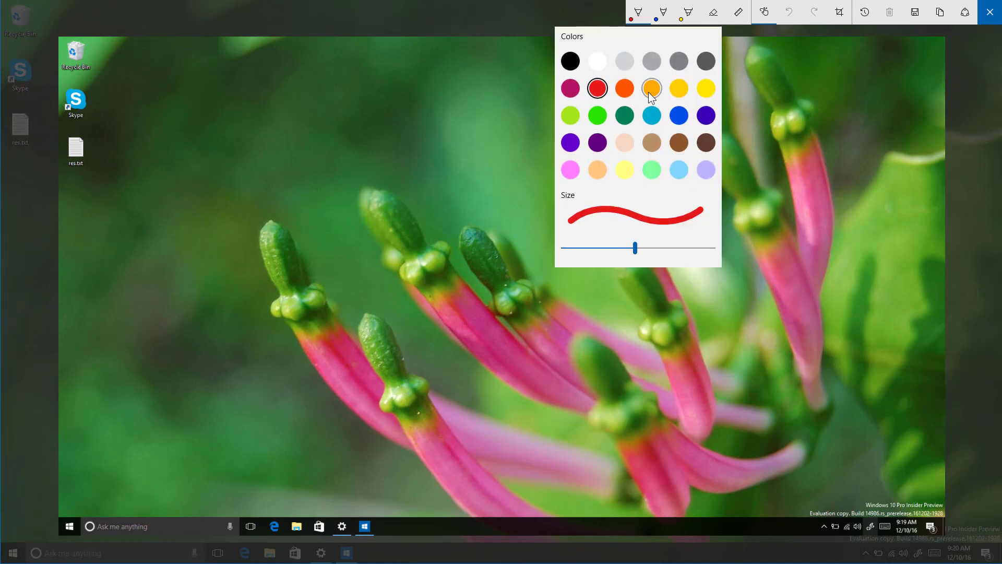
pyautogui.click(648, 92)
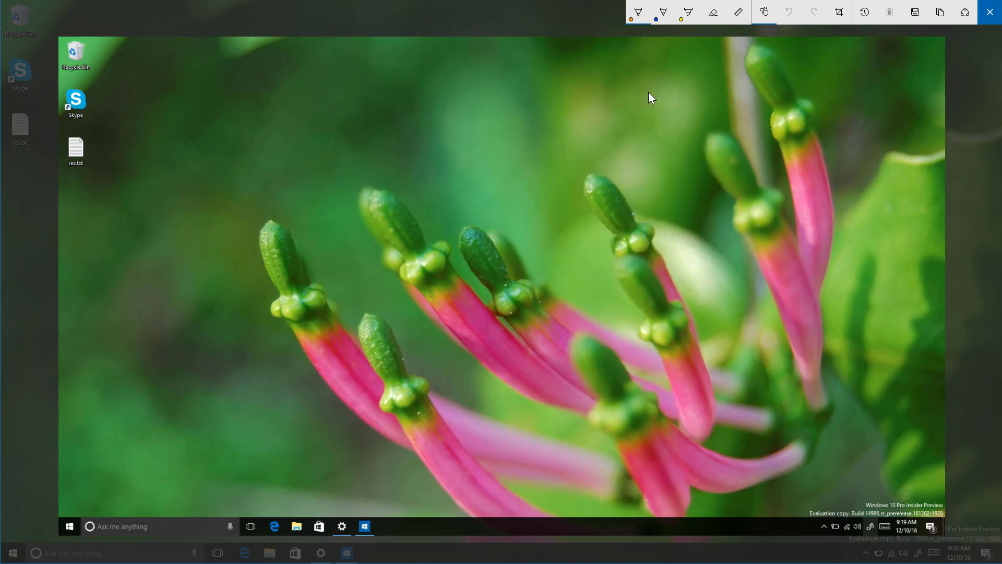
# - Change the first pen's colour to golden yellow and set its stroke size to 11
pyautogui.click(646, 25)
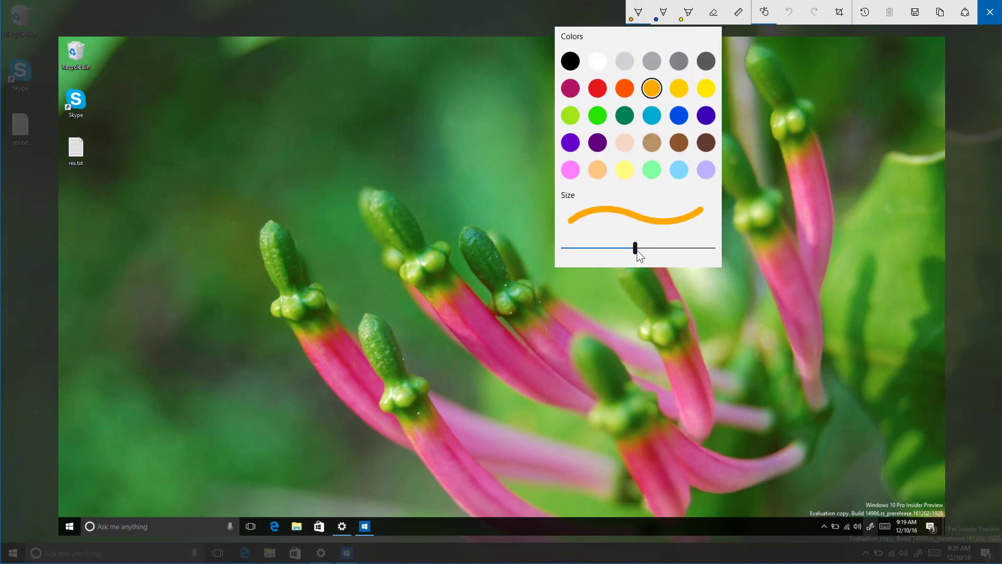
pyautogui.moveTo(637, 249)
pyautogui.mouseDown()
pyautogui.moveTo(625, 249)
pyautogui.moveTo(644, 250)
pyautogui.moveTo(634, 249)
pyautogui.mouseUp()
pyautogui.click(646, 22)
pyautogui.click(646, 22)
pyautogui.click(679, 88)
pyautogui.click(644, 12)
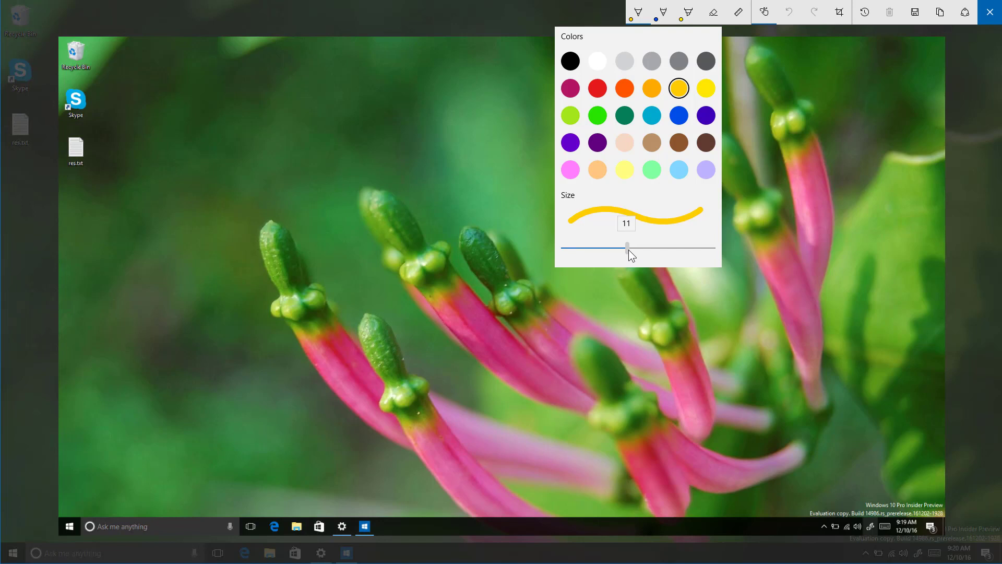
pyautogui.press('Escape')
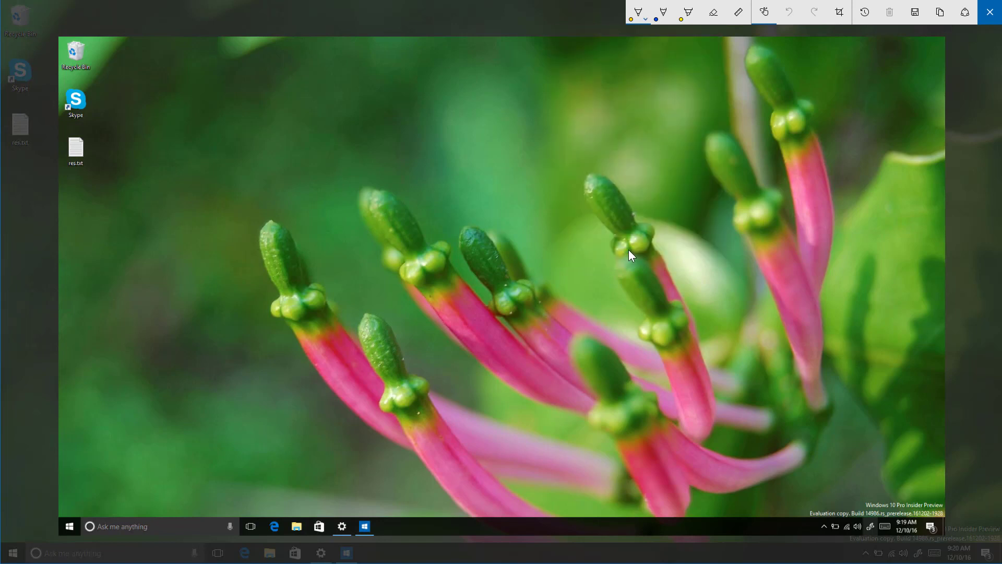
# - Check the first pen's colour and size options again, and close the screen sketch
pyautogui.click(645, 12)
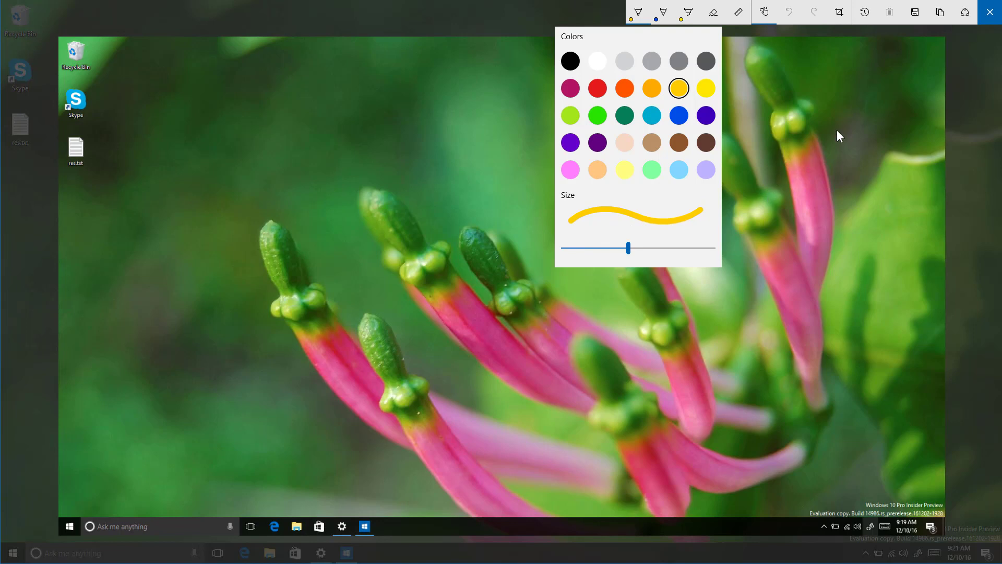
pyautogui.click(867, 129)
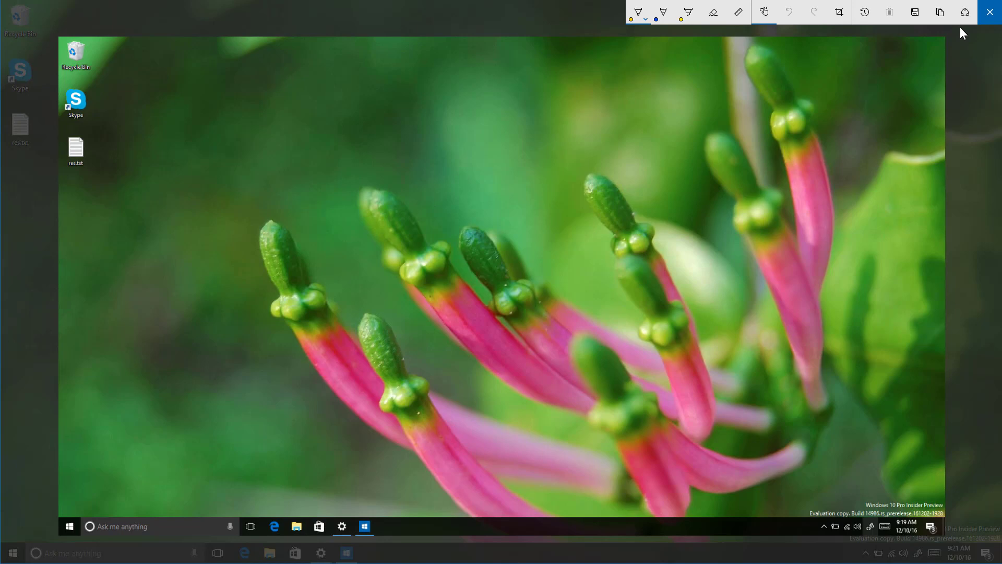
pyautogui.click(990, 13)
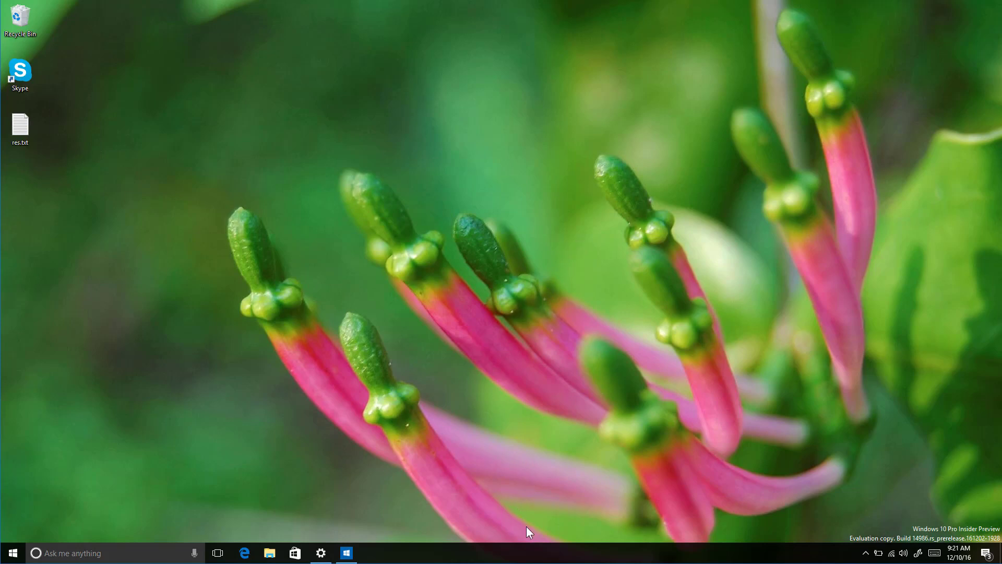
# - Open the taskbar settings
pyautogui.rightClick(540, 553)
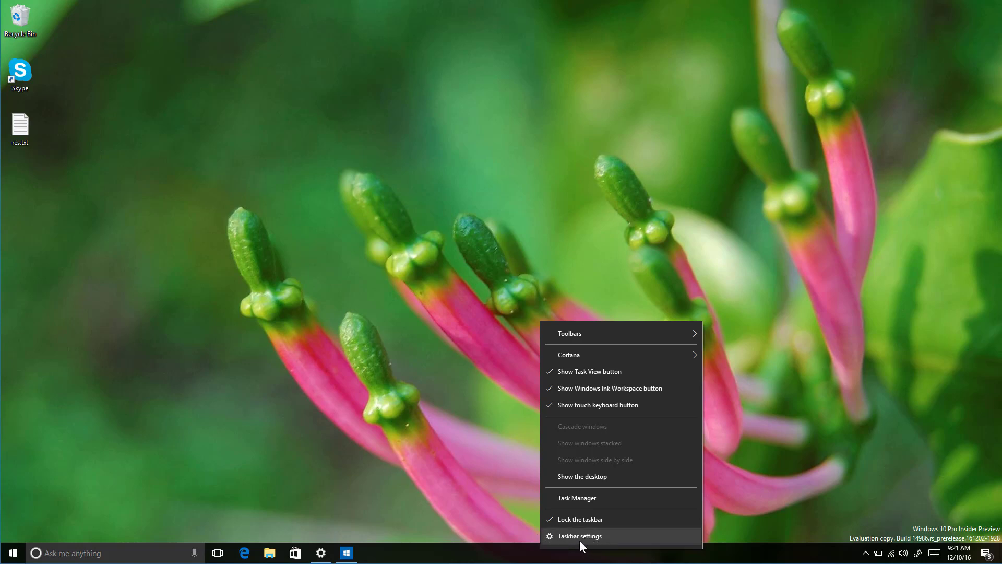
pyautogui.click(609, 538)
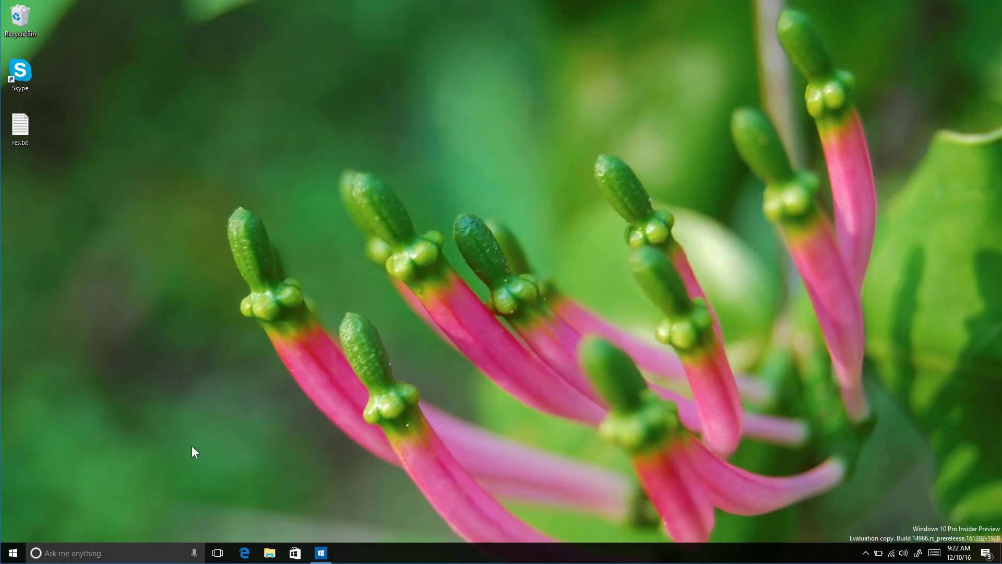
# - Search for regedit and open the Registry Editor
pyautogui.click(140, 558)
pyautogui.write('regi')
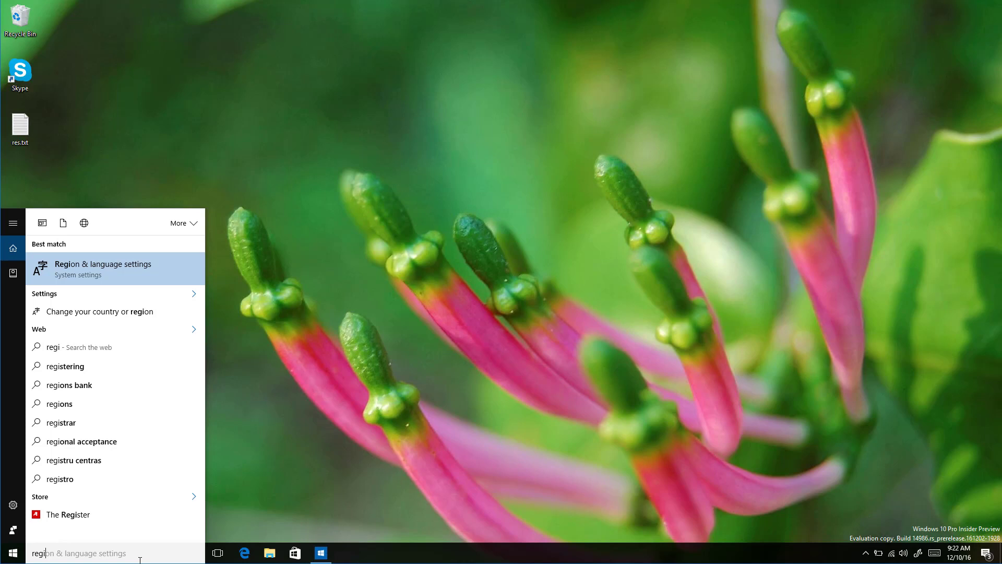
pyautogui.press('BackSpace')
pyautogui.press('BackSpace')
pyautogui.press('BackSpace')
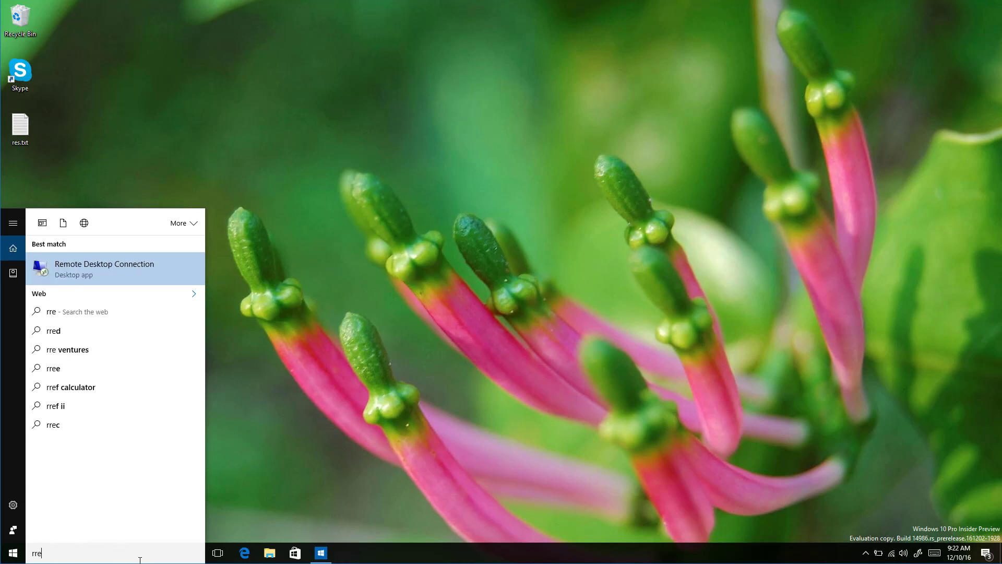
pyautogui.write('egedit')
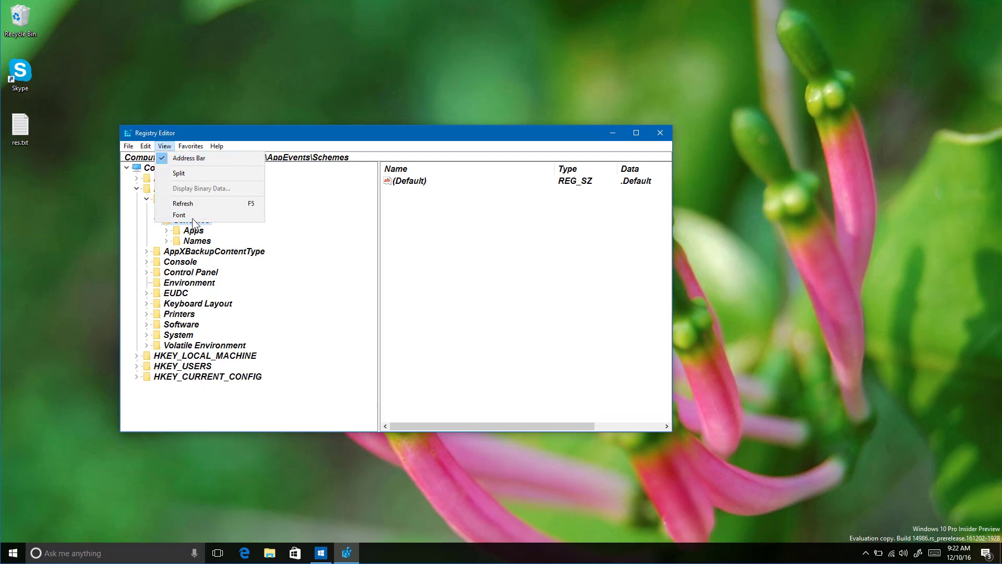
# - Set the Registry Editor's font to Comic Sans MS, style Bold, size 16
pyautogui.click(183, 214)
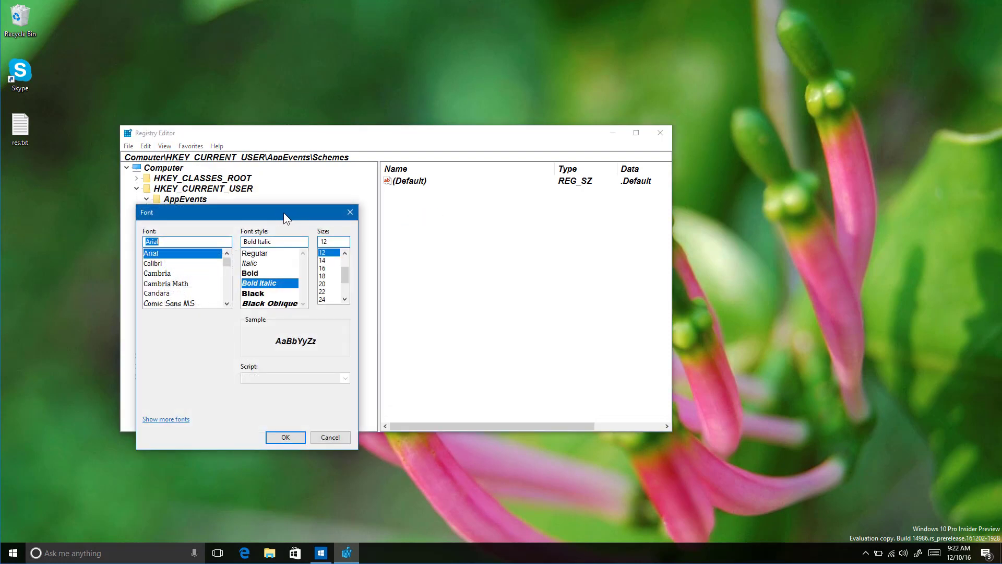
pyautogui.moveTo(283, 212); pyautogui.dragTo(456, 153)
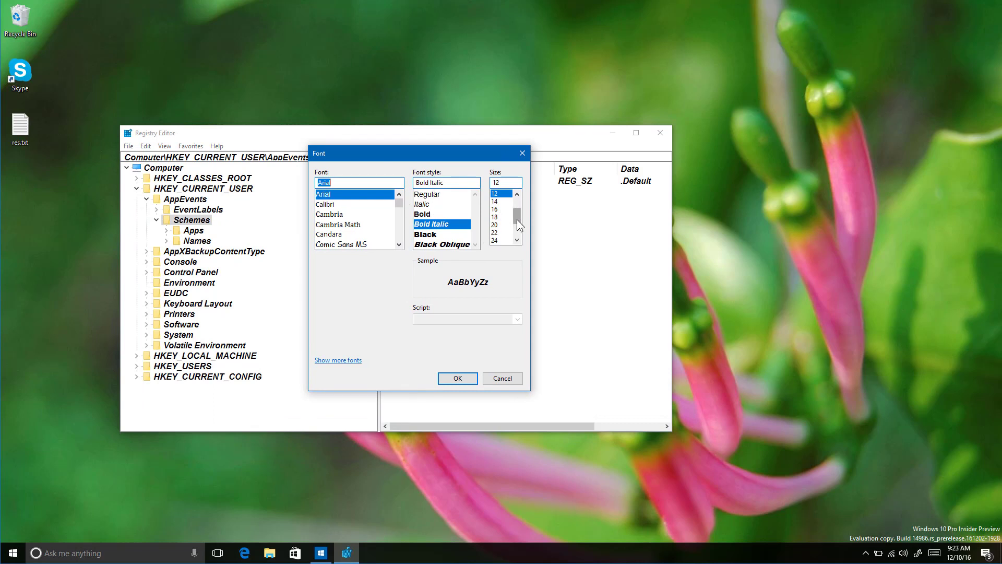
pyautogui.click(517, 202)
pyautogui.click(341, 246)
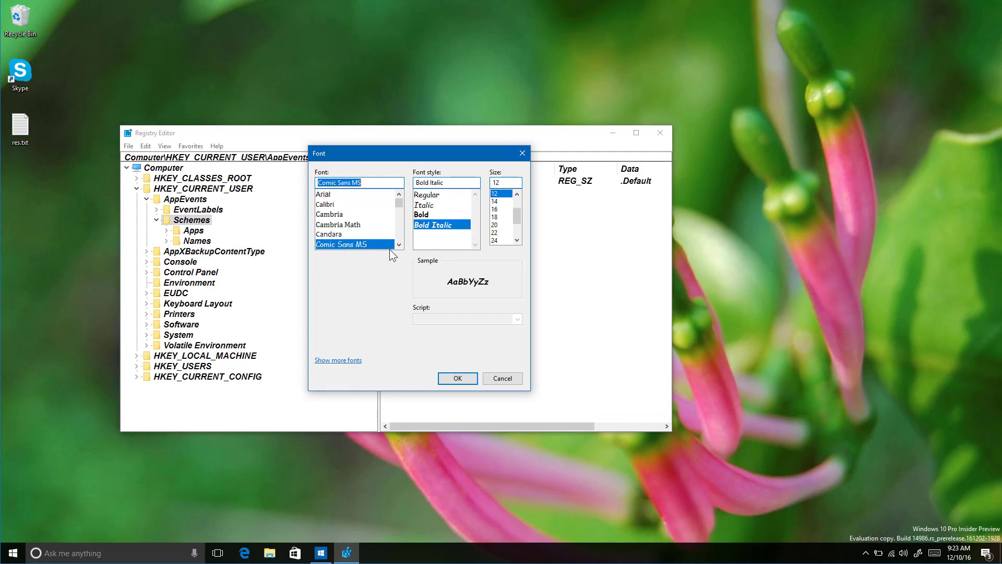
pyautogui.click(495, 210)
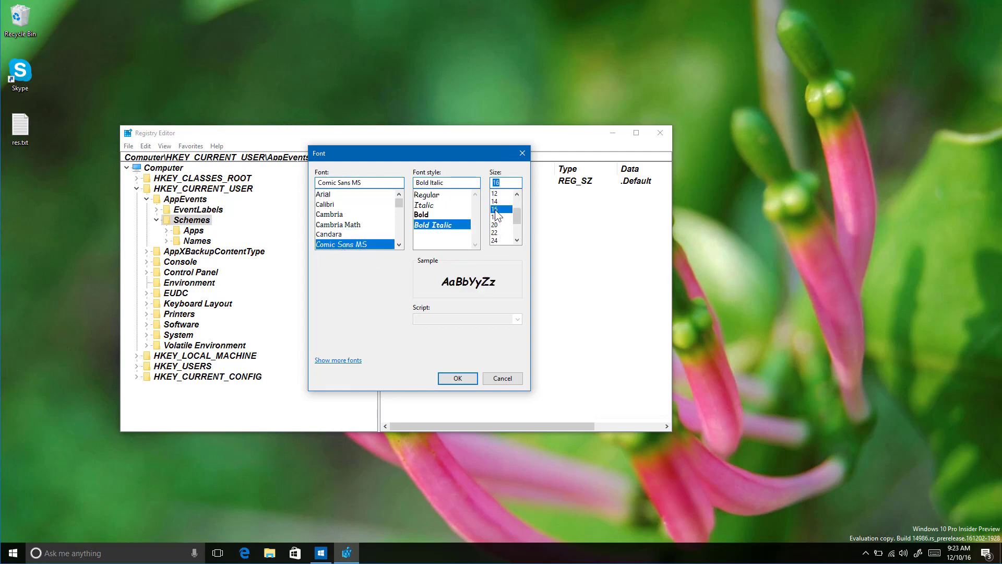
pyautogui.click(426, 215)
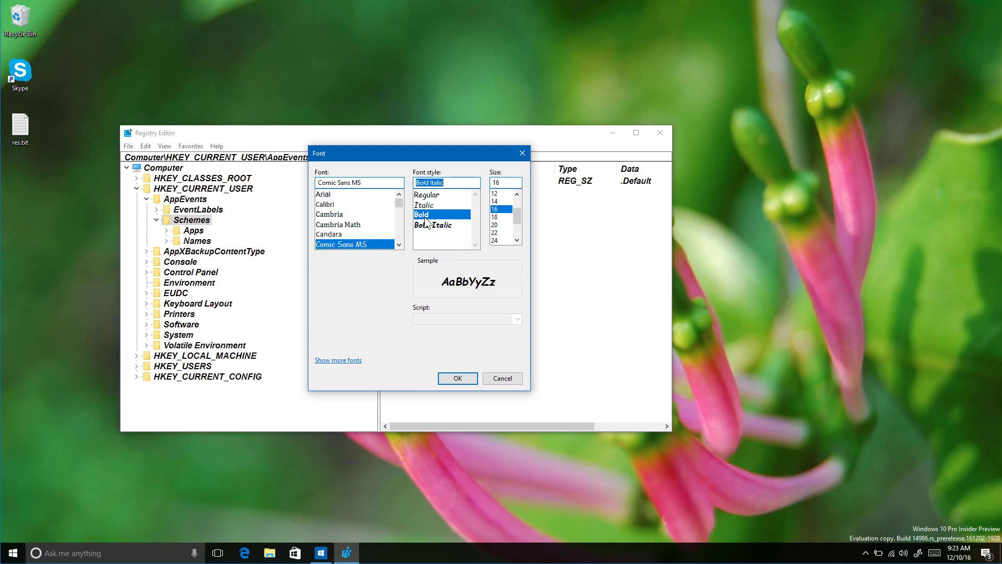
pyautogui.click(458, 379)
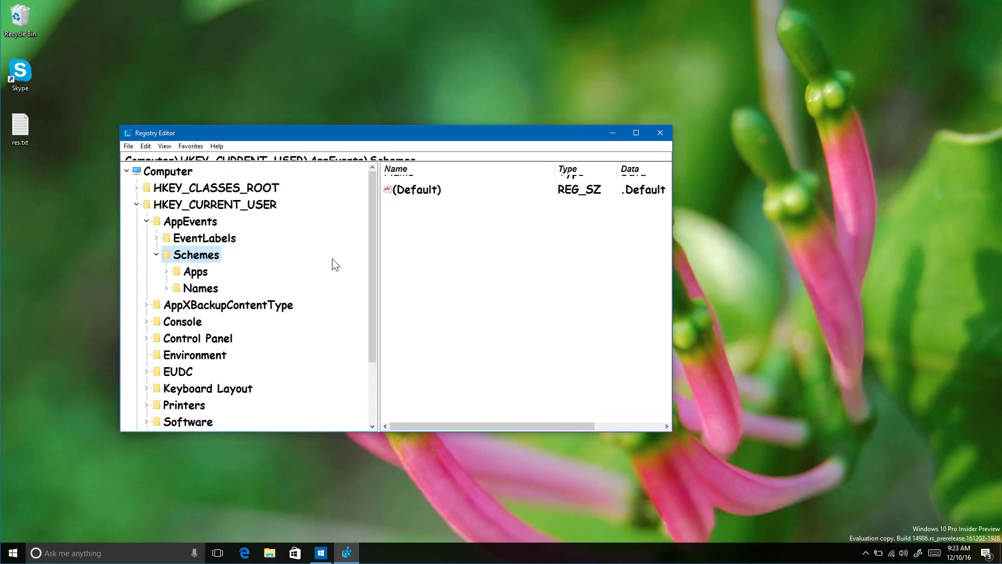
# - Enlarge the Registry Editor window and slightly narrow its key tree pane
pyautogui.click(690, 407)
pyautogui.moveTo(669, 431); pyautogui.dragTo(821, 474)
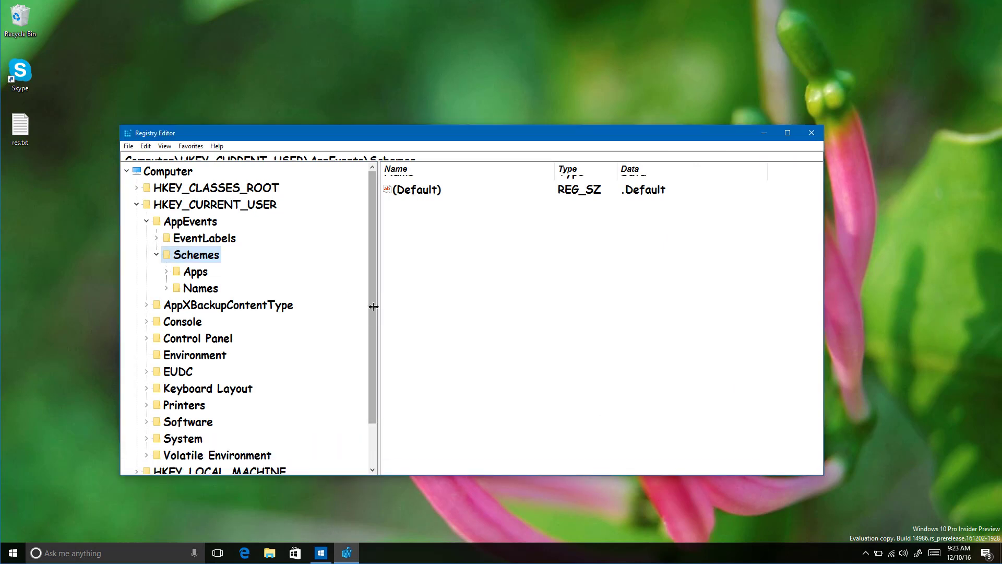
pyautogui.moveTo(377, 316)
pyautogui.mouseDown()
pyautogui.moveTo(431, 310)
pyautogui.moveTo(374, 307)
pyautogui.mouseUp()
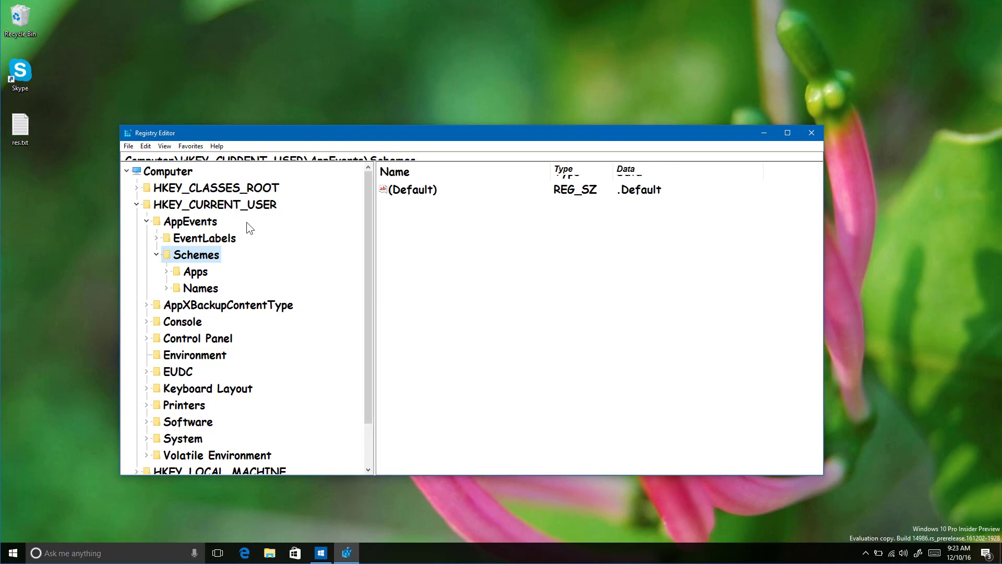
# - Change the Registry Editor's font to Arial at size 10, and close the editor
pyautogui.click(164, 146)
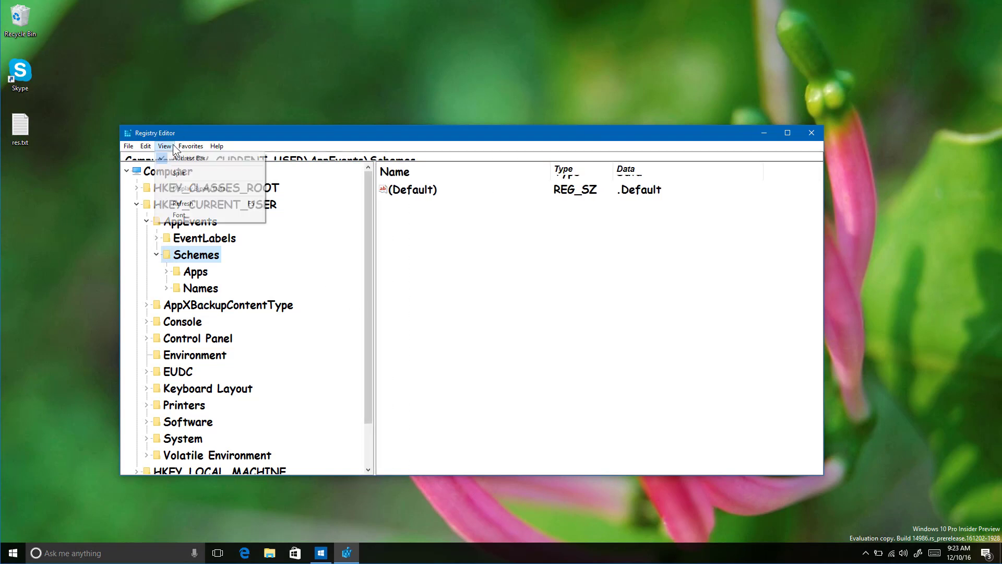
pyautogui.click(192, 214)
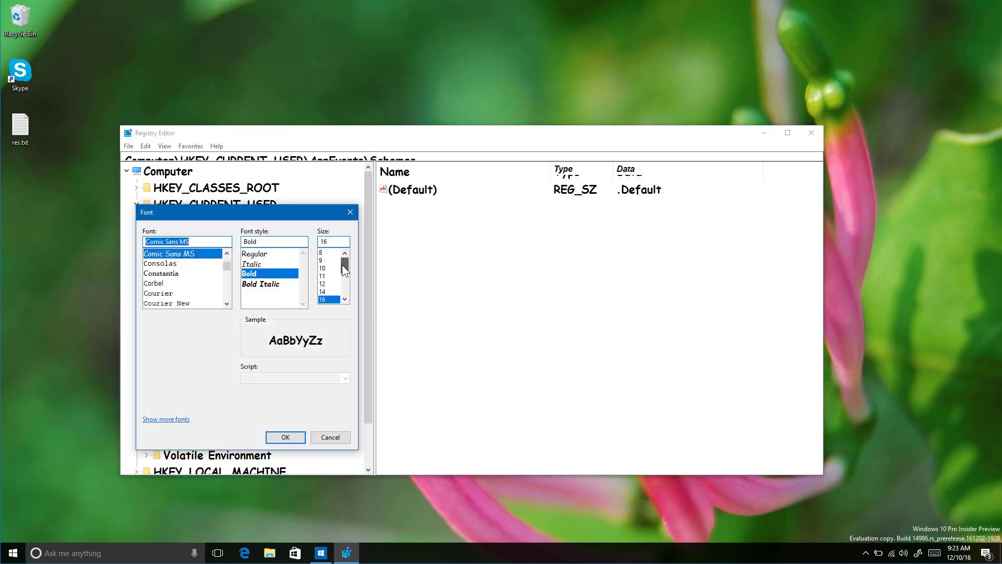
pyautogui.click(323, 267)
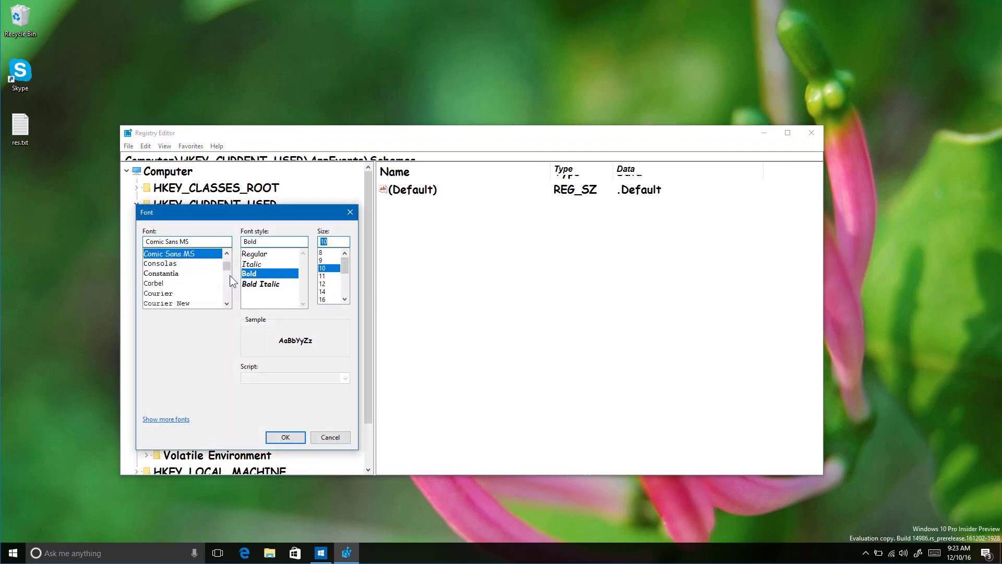
pyautogui.moveTo(227, 266); pyautogui.dragTo(220, 247)
pyautogui.click(214, 253)
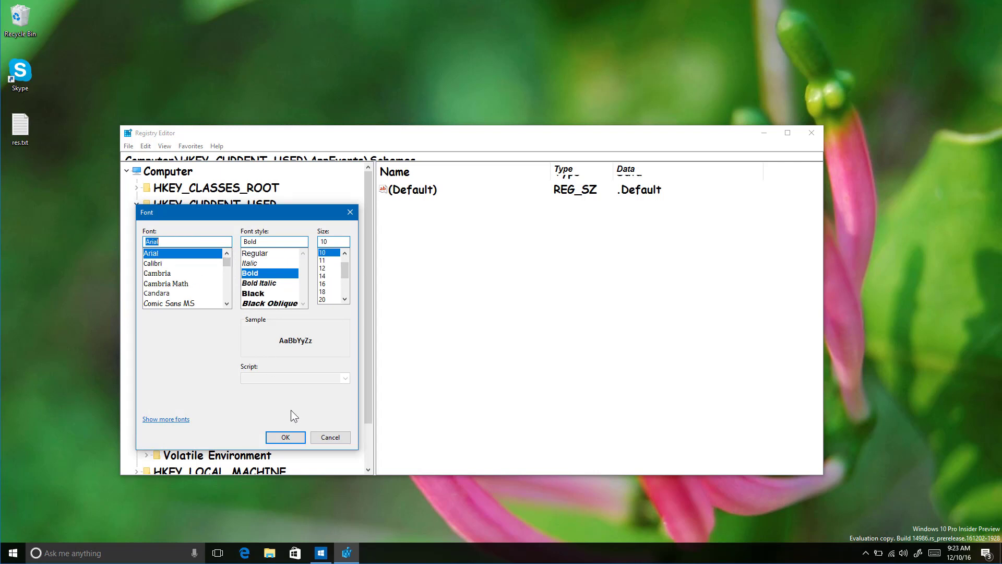
pyautogui.click(291, 442)
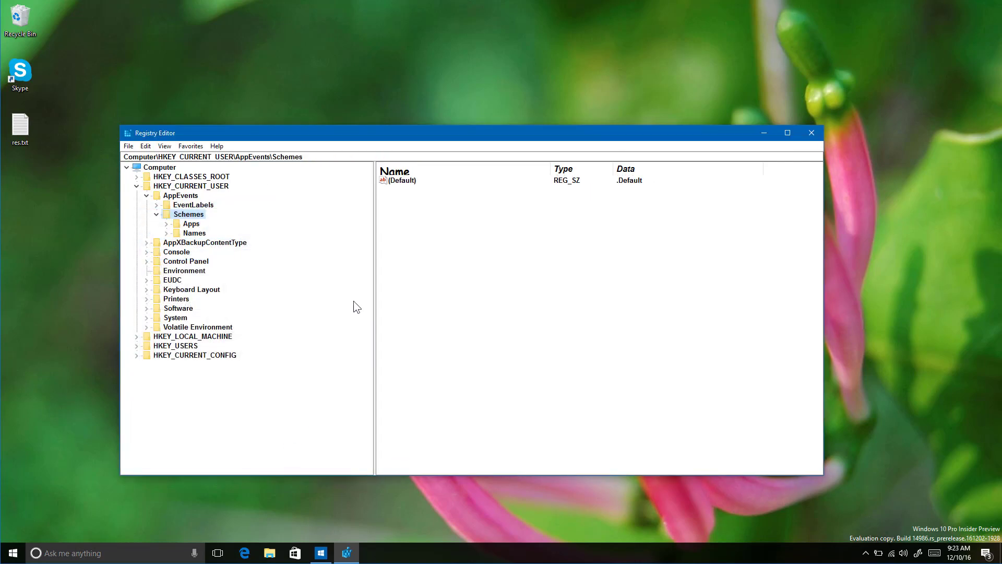
pyautogui.click(810, 134)
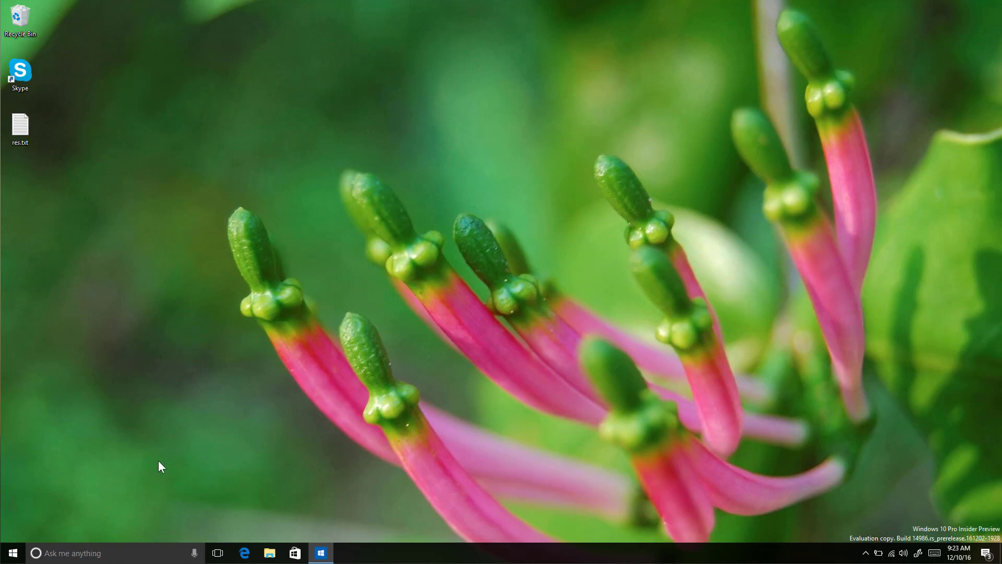
# - Open the Storage page of the System settings
pyautogui.click(12, 553)
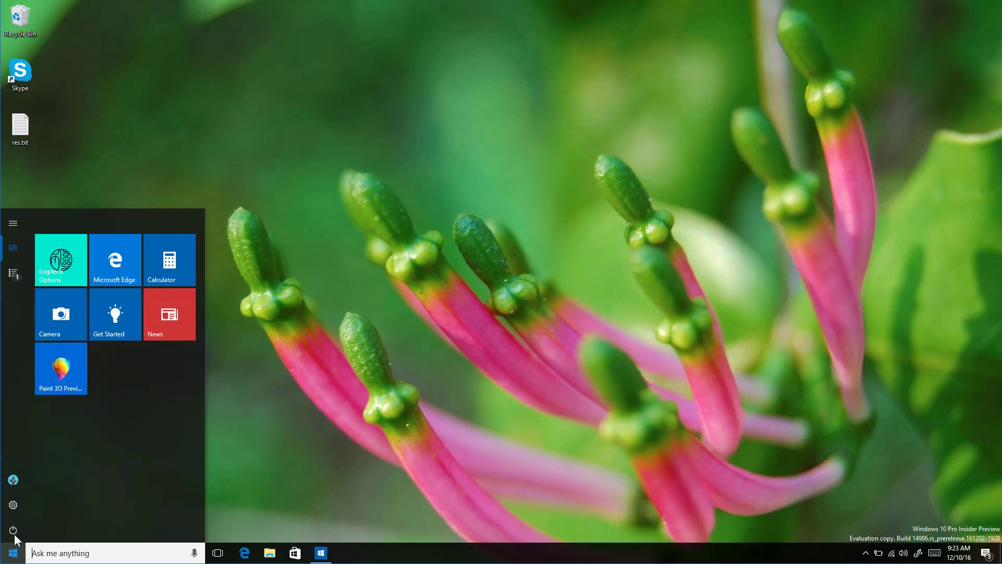
pyautogui.click(13, 505)
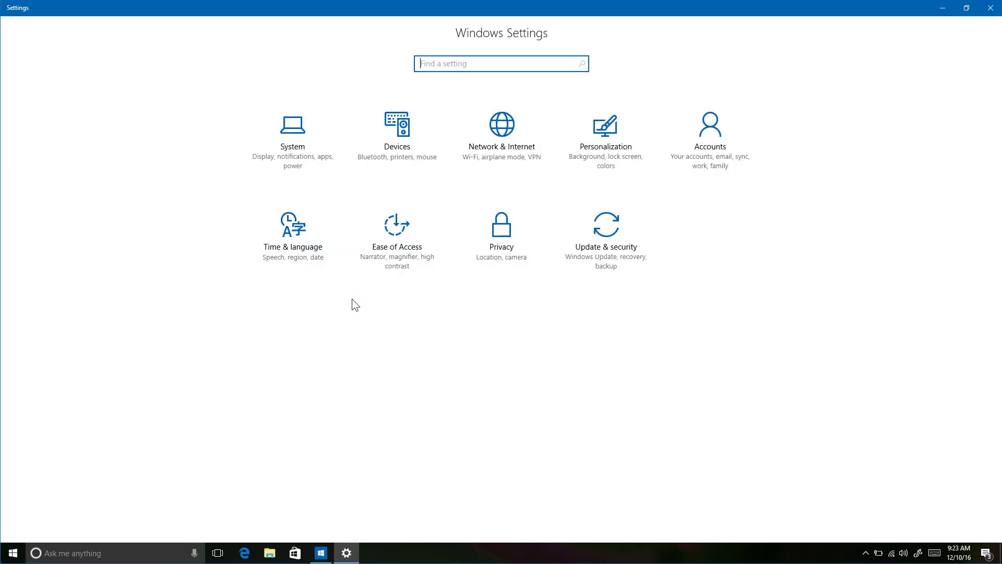
pyautogui.click(301, 147)
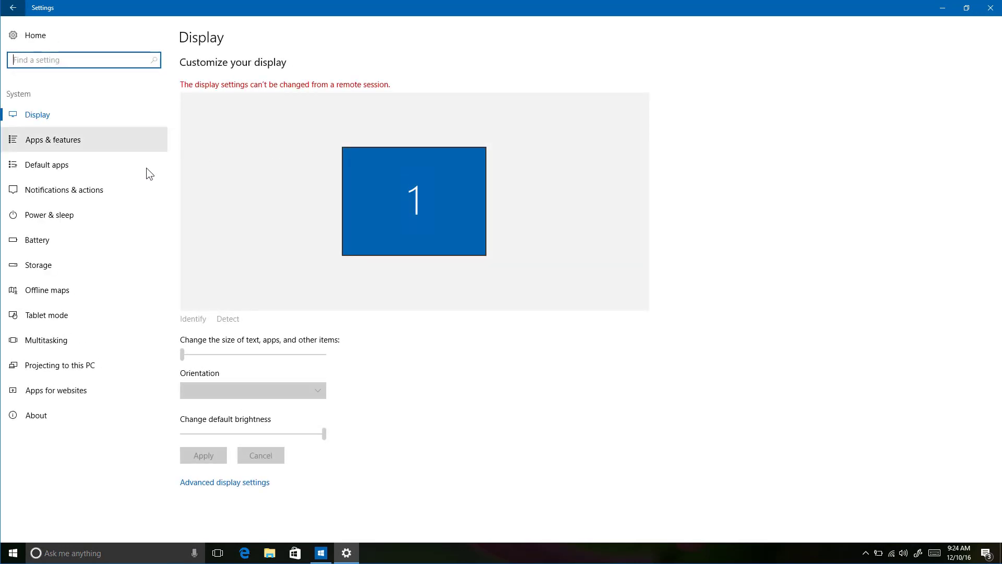
pyautogui.click(69, 264)
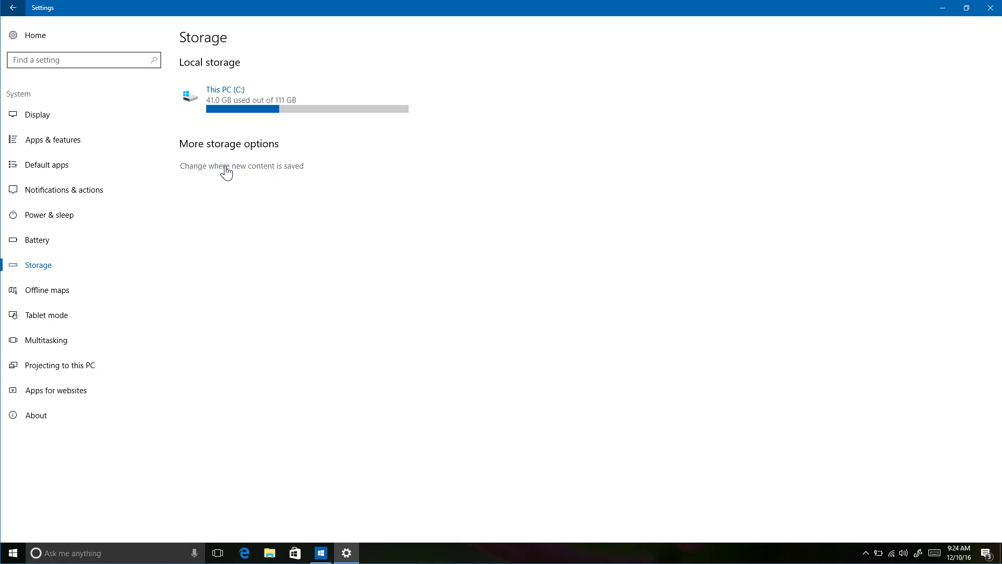
# - Examine the default save locations for new apps, documents, media and offline maps, and return to the Storage page
pyautogui.click(269, 166)
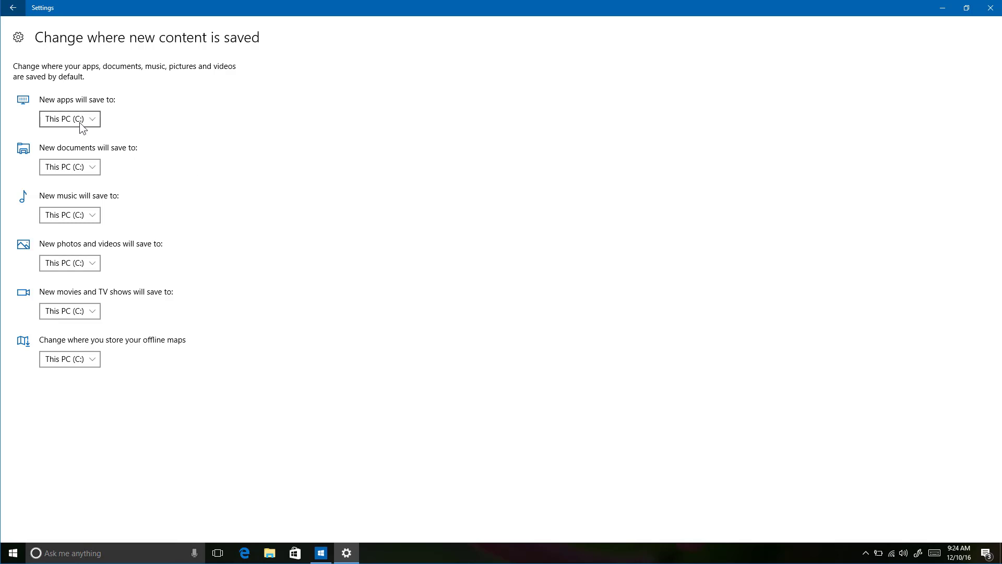
pyautogui.moveTo(81, 122); pyautogui.dragTo(172, 118)
pyautogui.click(13, 8)
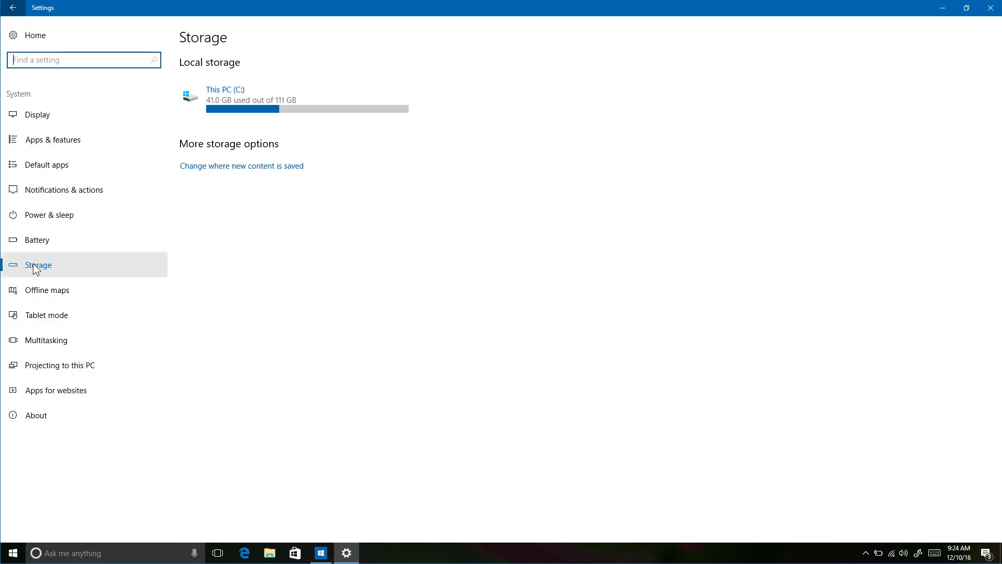
pyautogui.click(214, 167)
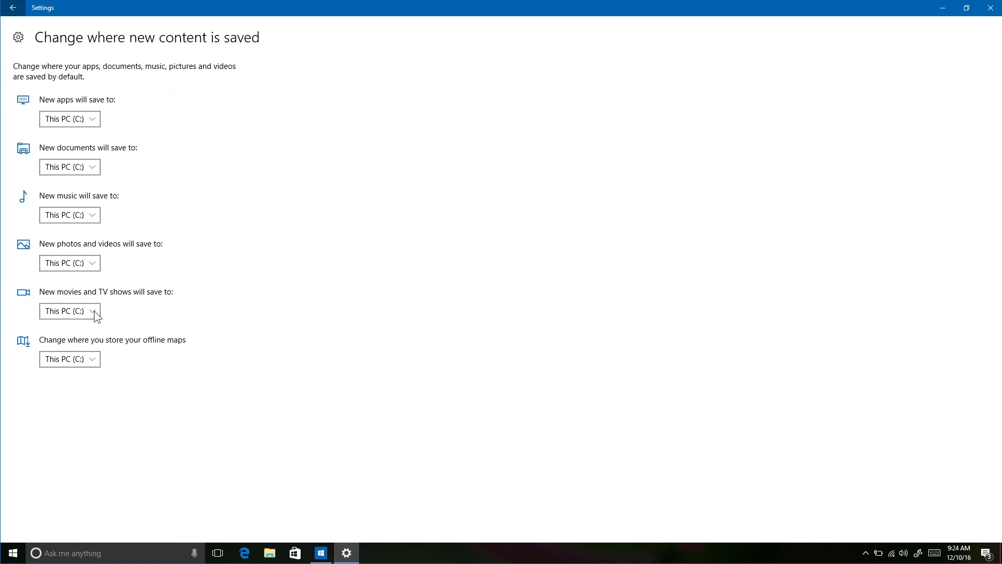
pyautogui.click(18, 11)
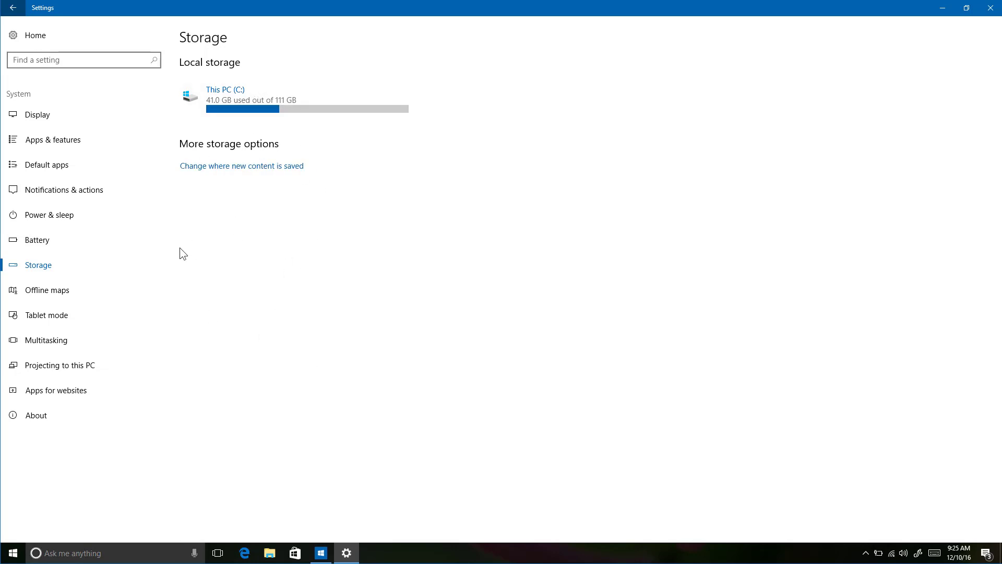
# - Examine the storage usage breakdown of This PC (C:), and return to the settings home page
pyautogui.click(260, 100)
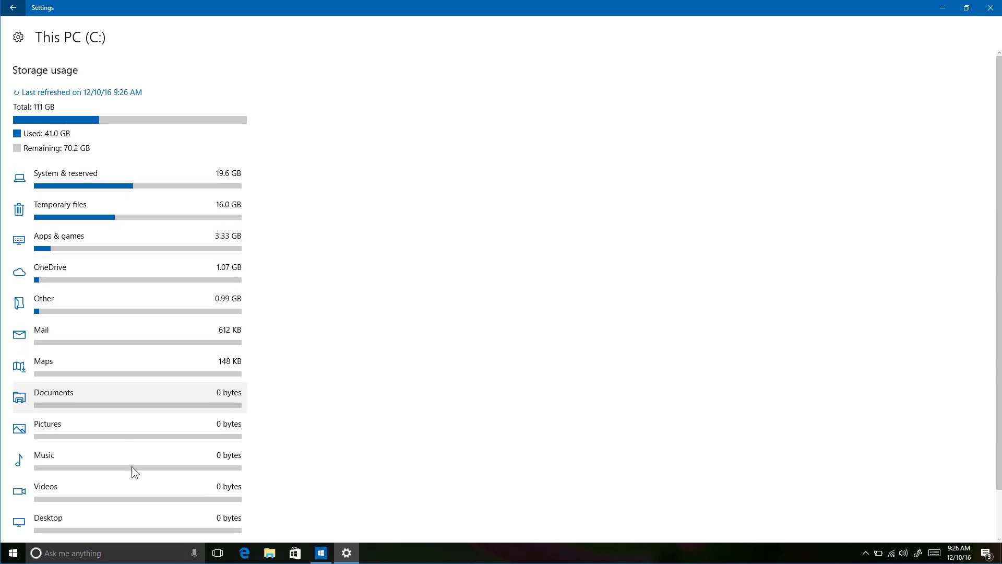
pyautogui.scroll(-1, 176, 363)
pyautogui.scroll(1, 176, 358)
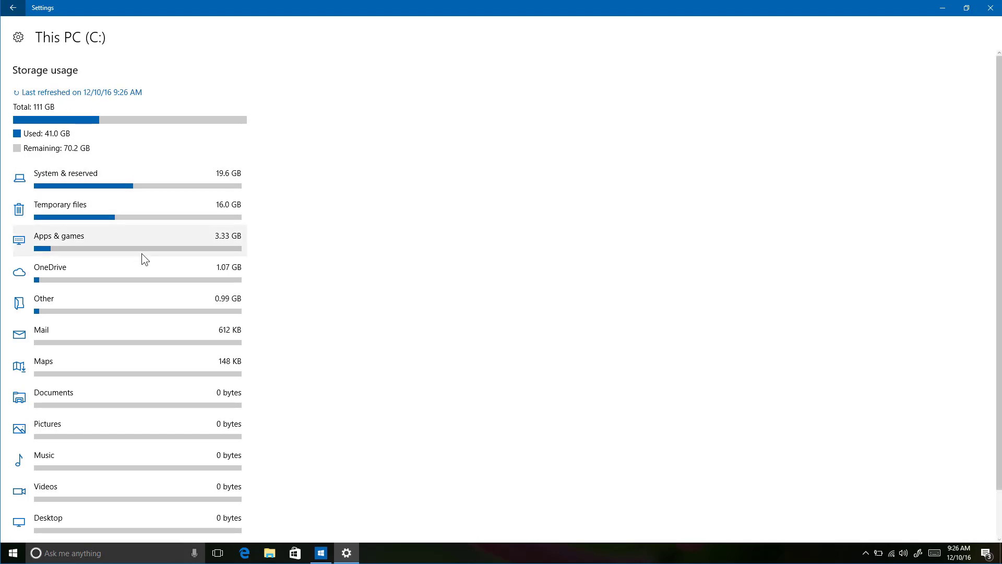
pyautogui.click(13, 8)
pyautogui.click(13, 8)
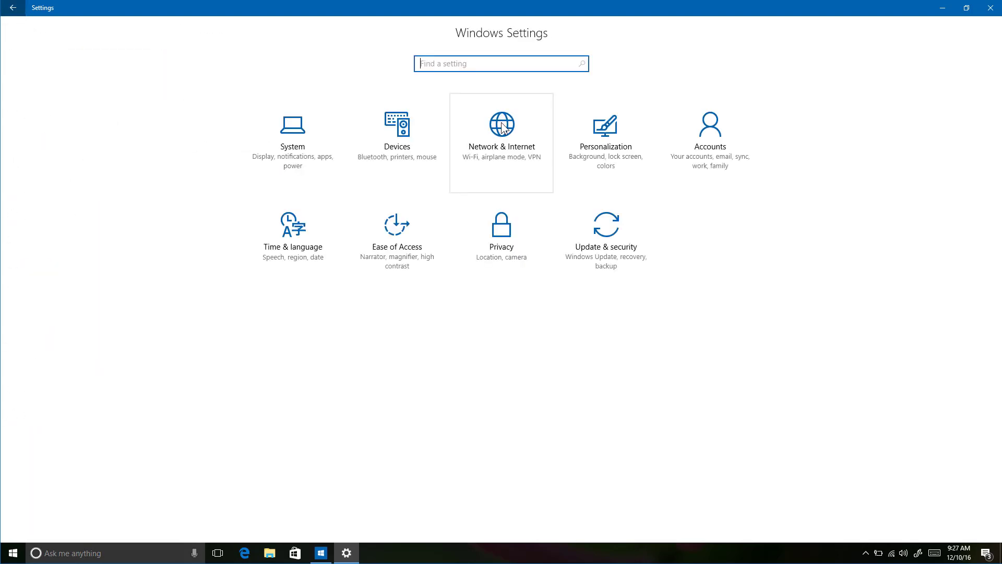
# - Open the data usage details under the Network & Internet settings
pyautogui.click(502, 126)
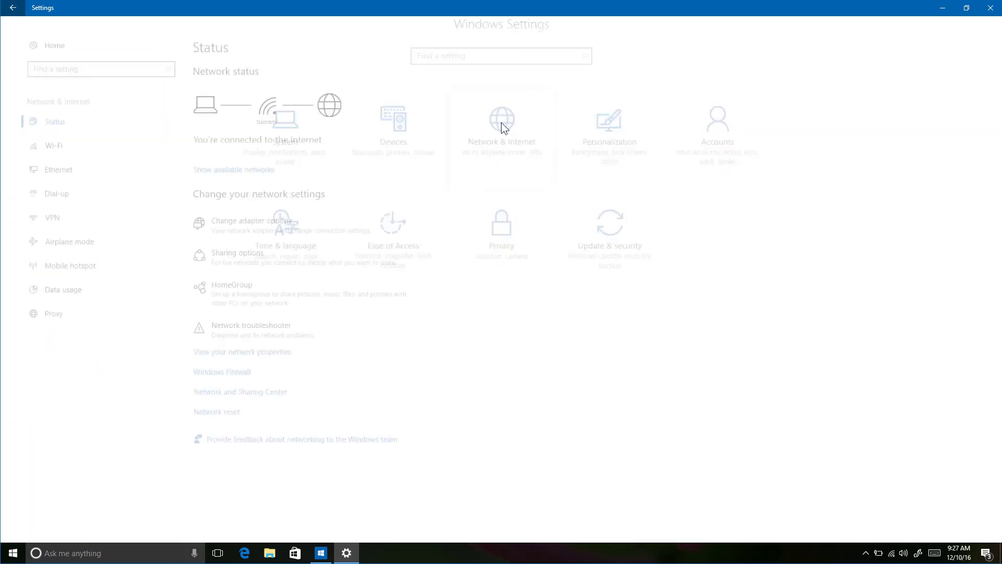
pyautogui.click(67, 296)
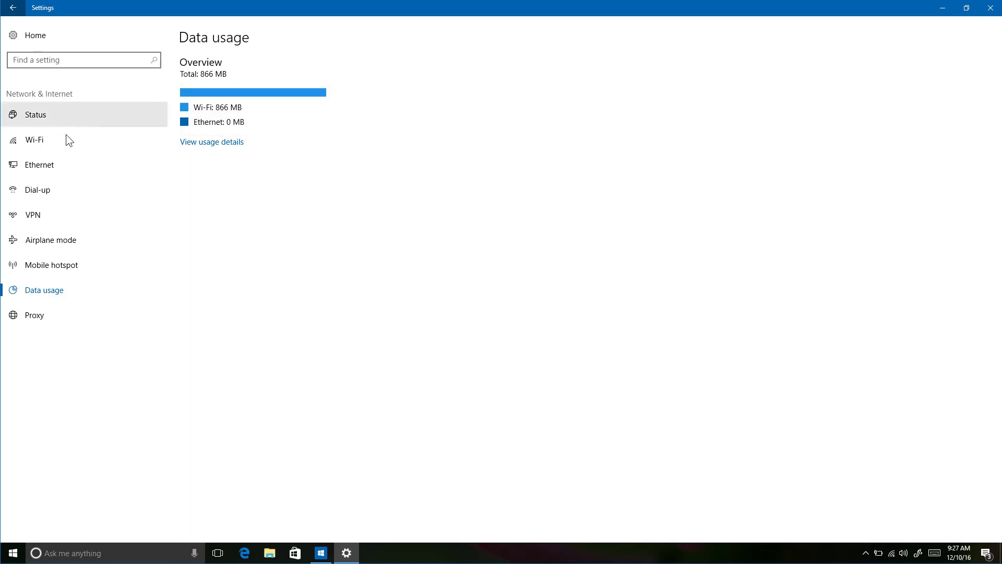
pyautogui.click(209, 150)
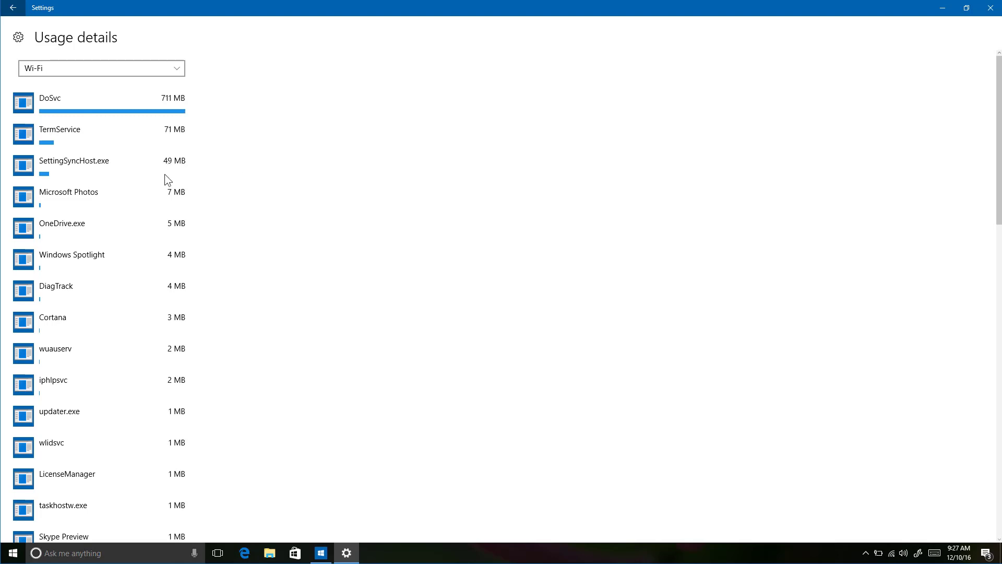
# - Examine the per-app data usage list and the available connection choices, leaving Wi-Fi selected
pyautogui.scroll(-5, 181, 241)
pyautogui.scroll(6, 182, 241)
pyautogui.click(99, 67)
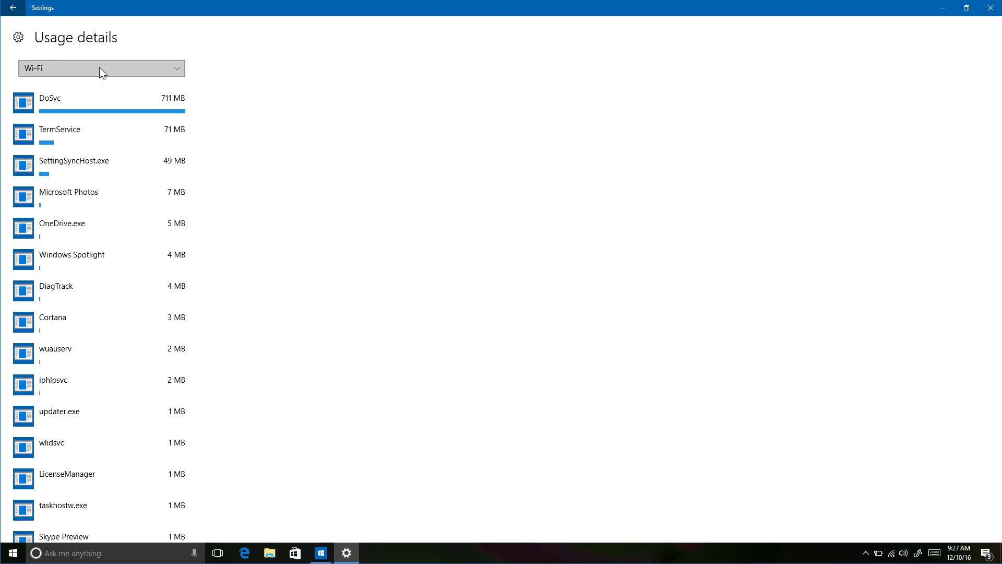
pyautogui.click(202, 84)
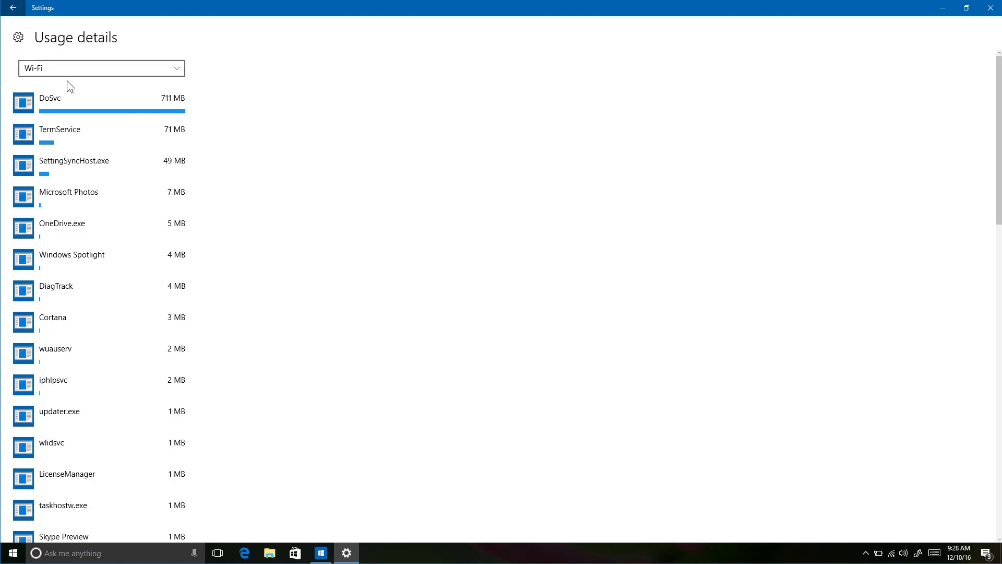
pyautogui.click(75, 68)
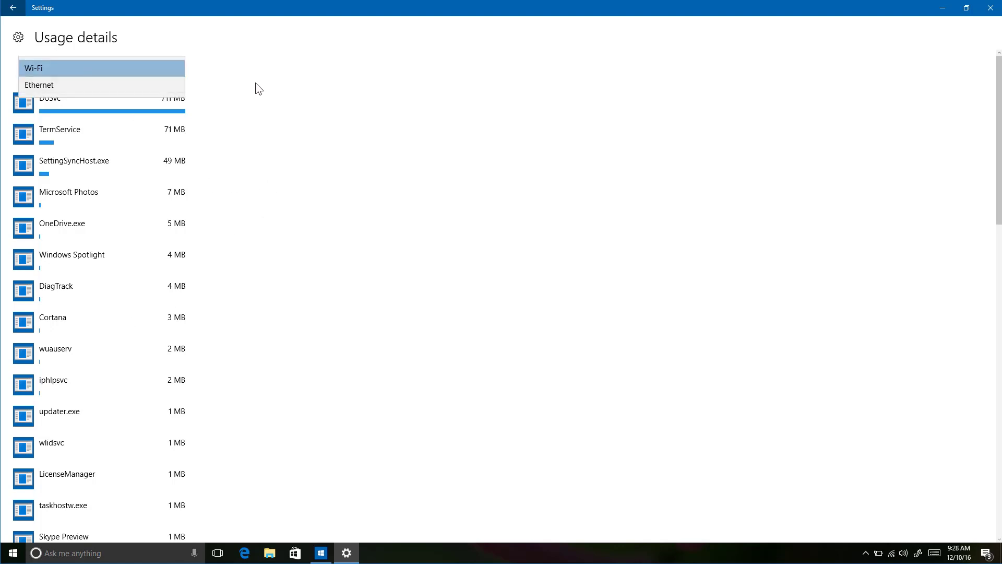
pyautogui.click(107, 63)
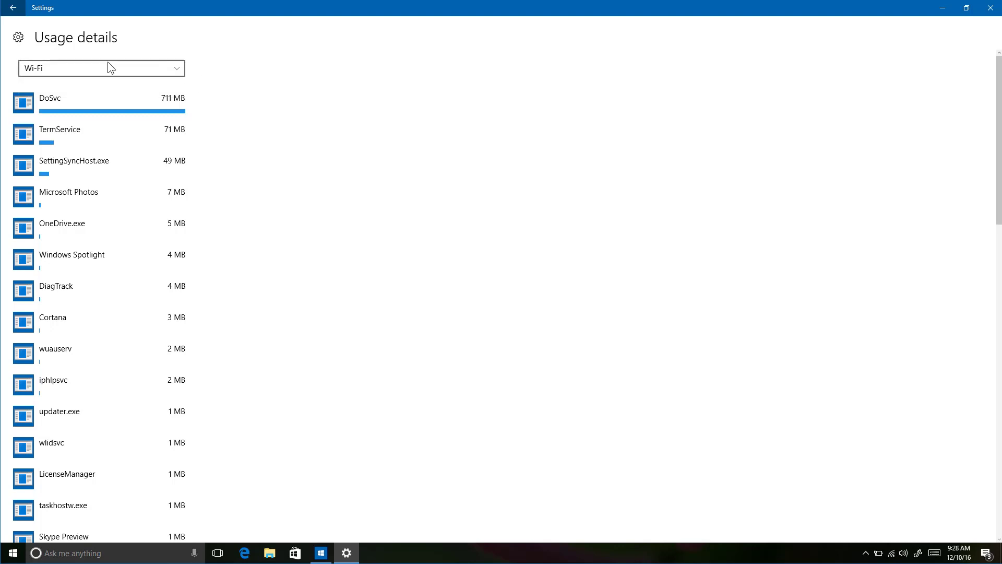
# - Examine the Windows Update page under Update & security, and minimize the Settings window
pyautogui.click(20, 11)
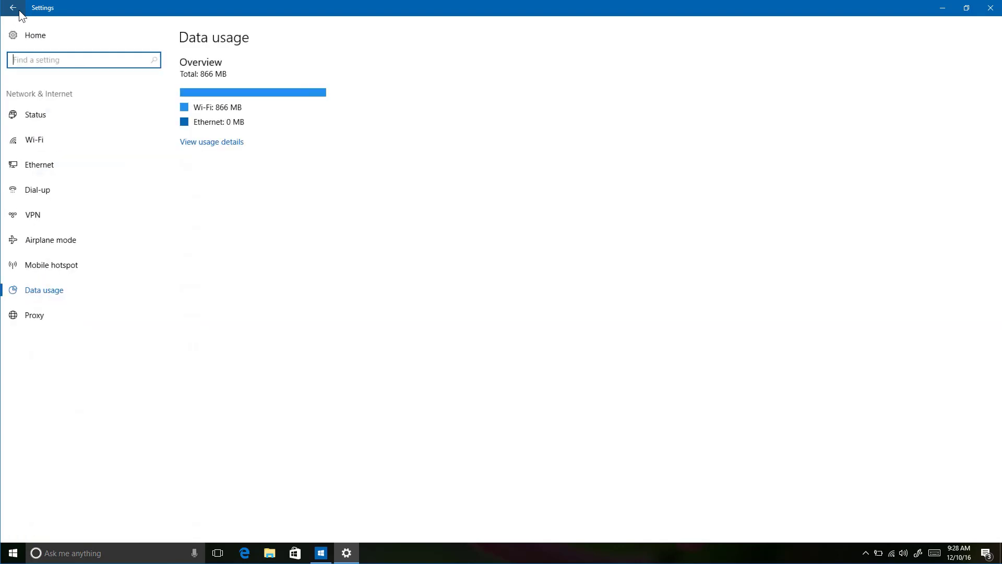
pyautogui.click(18, 32)
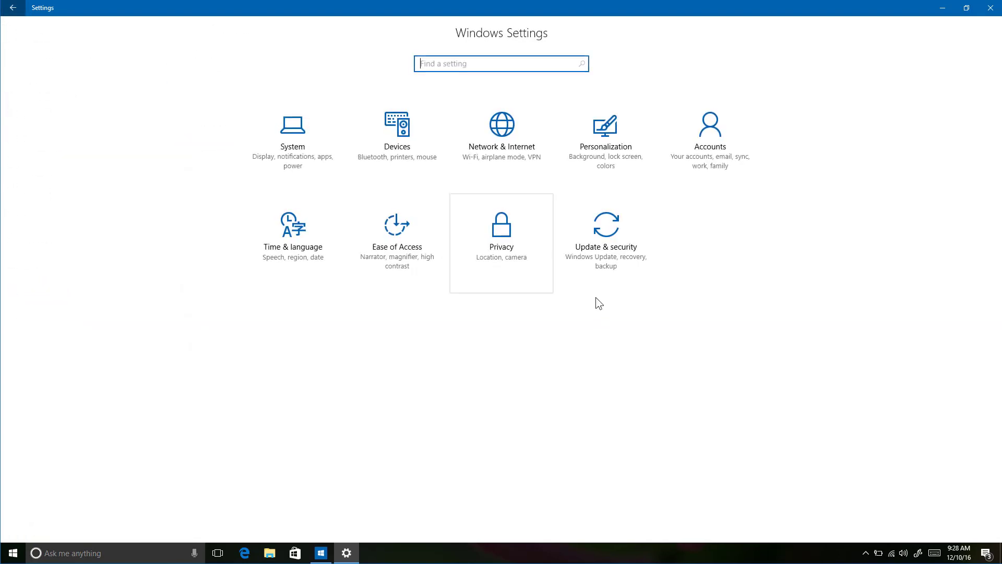
pyautogui.click(596, 230)
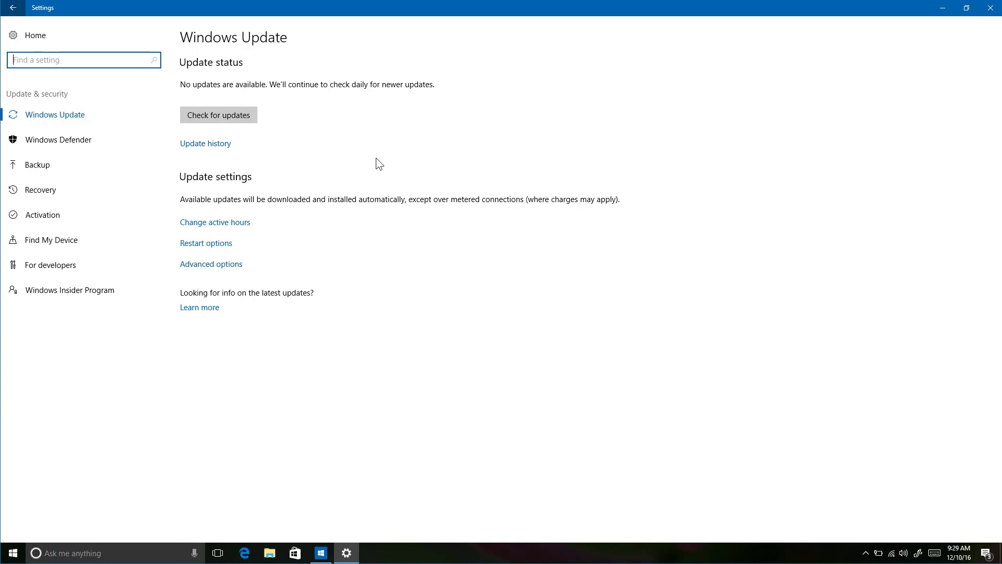
pyautogui.click(941, 8)
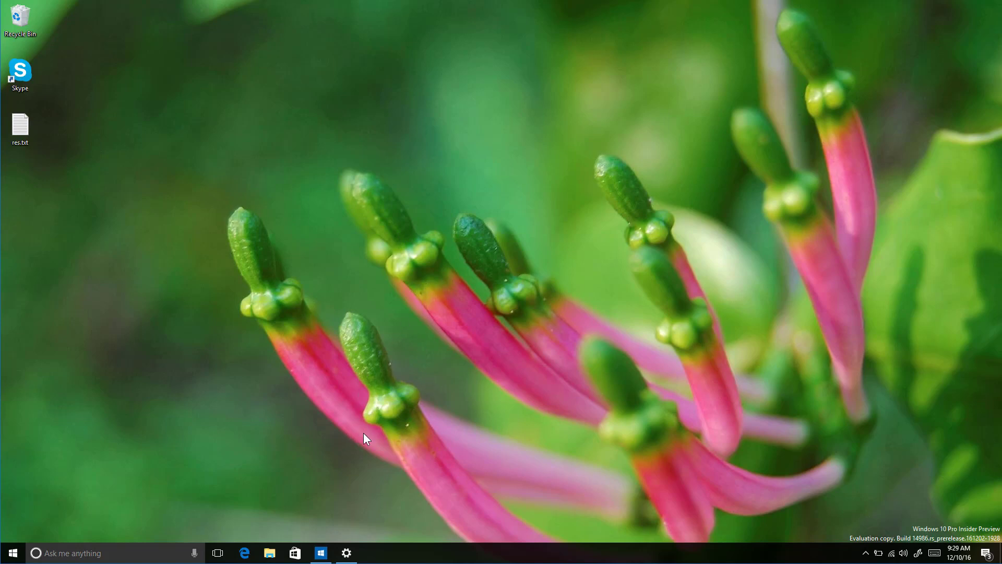
# - Switch to the new Windows Defender app, open the classic Windows Defender window for comparison, and close the classic one
pyautogui.click(319, 554)
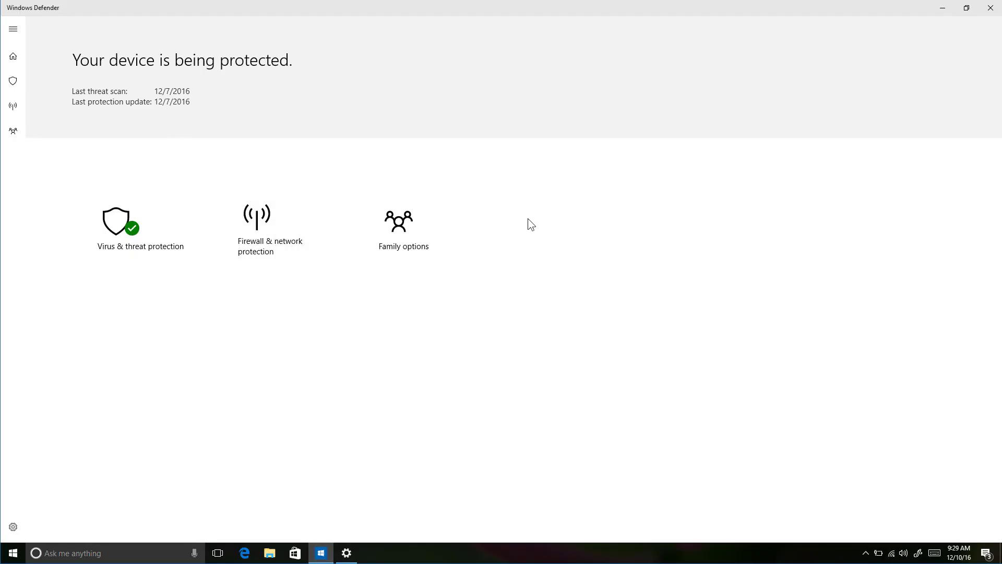
pyautogui.click(139, 549)
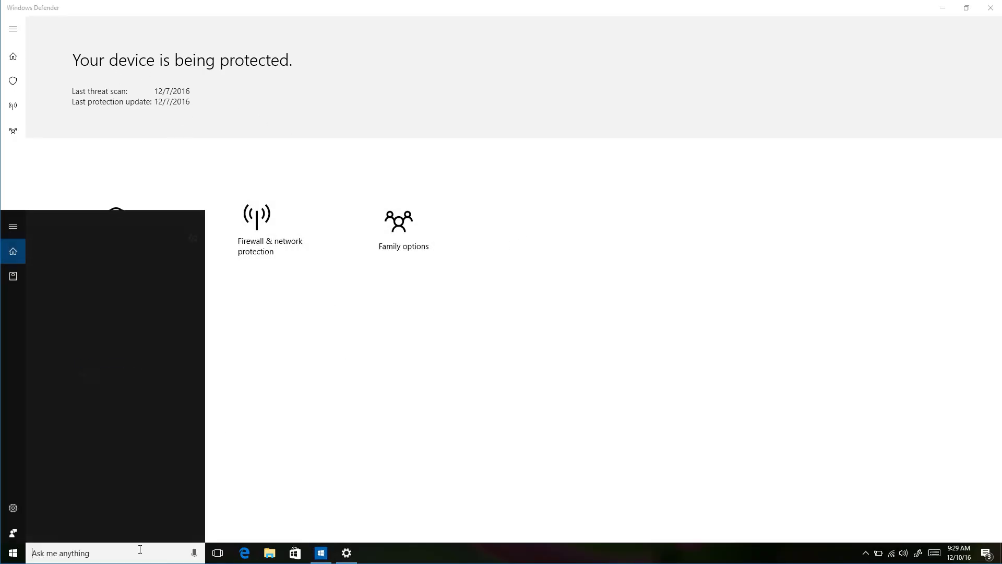
pyautogui.click(845, 556)
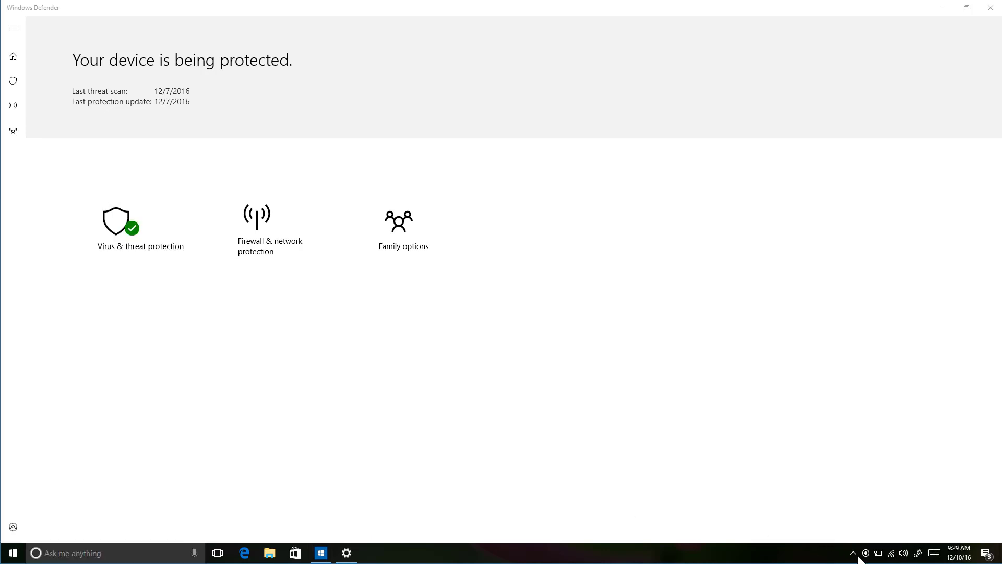
pyautogui.click(853, 554)
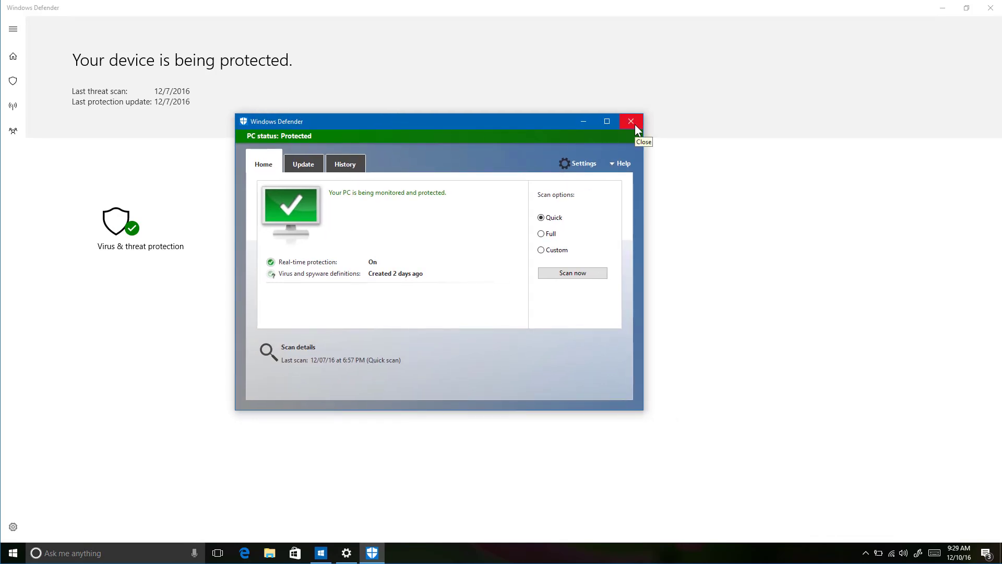
pyautogui.click(631, 122)
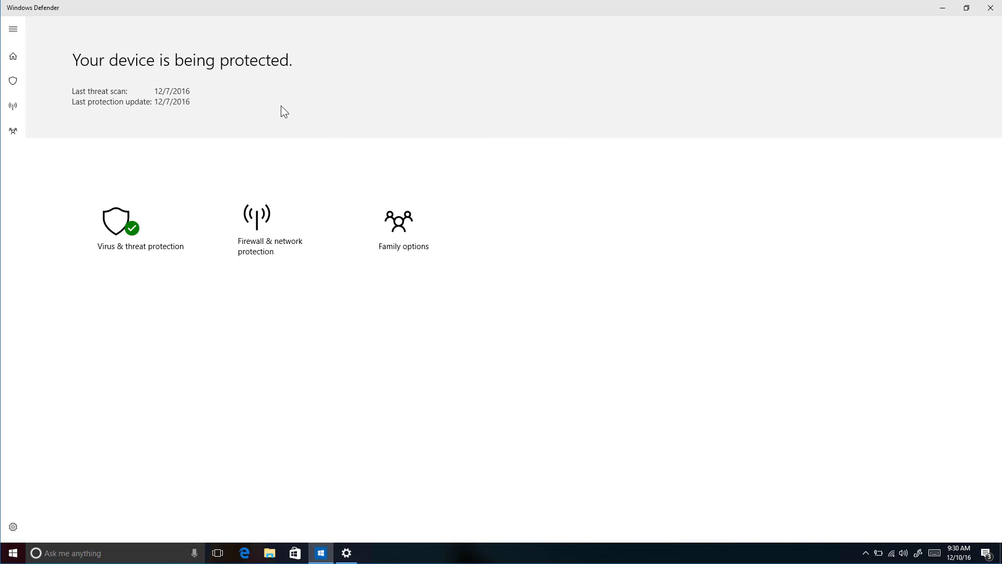
# - Examine the Virus & threat protection settings with the navigation labels expanded, and return to the Virus & threat protection page
pyautogui.click(16, 29)
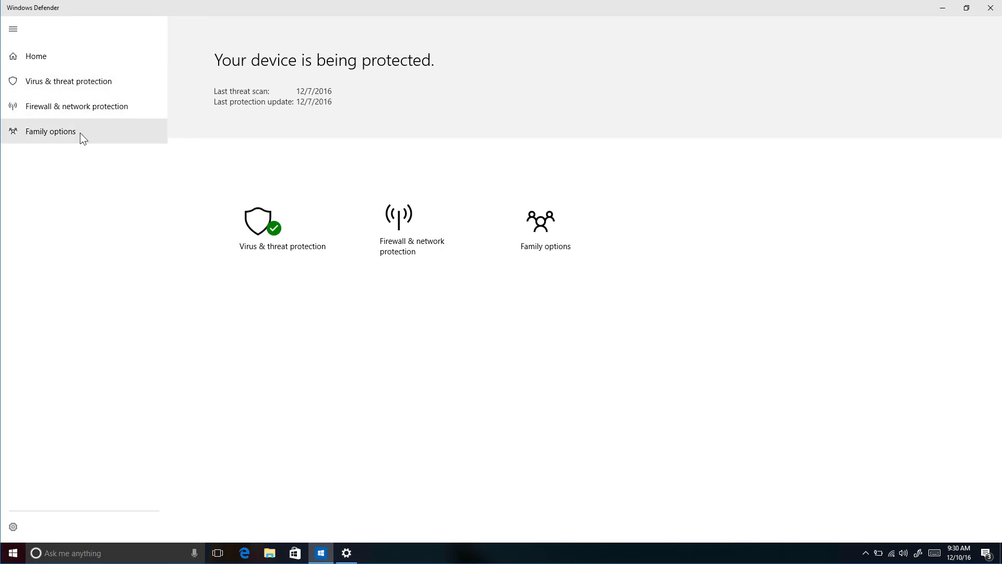
pyautogui.click(263, 215)
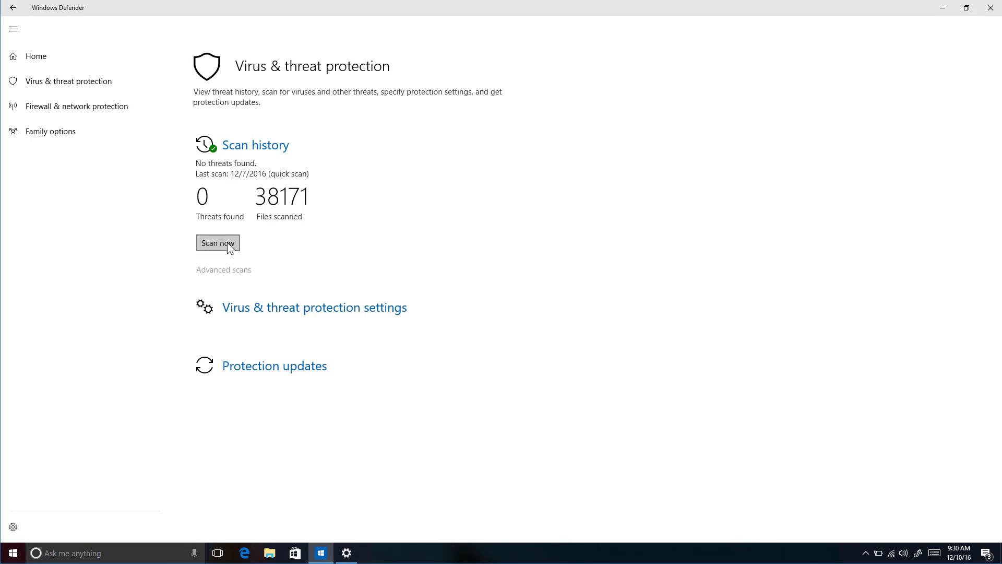
pyautogui.click(263, 308)
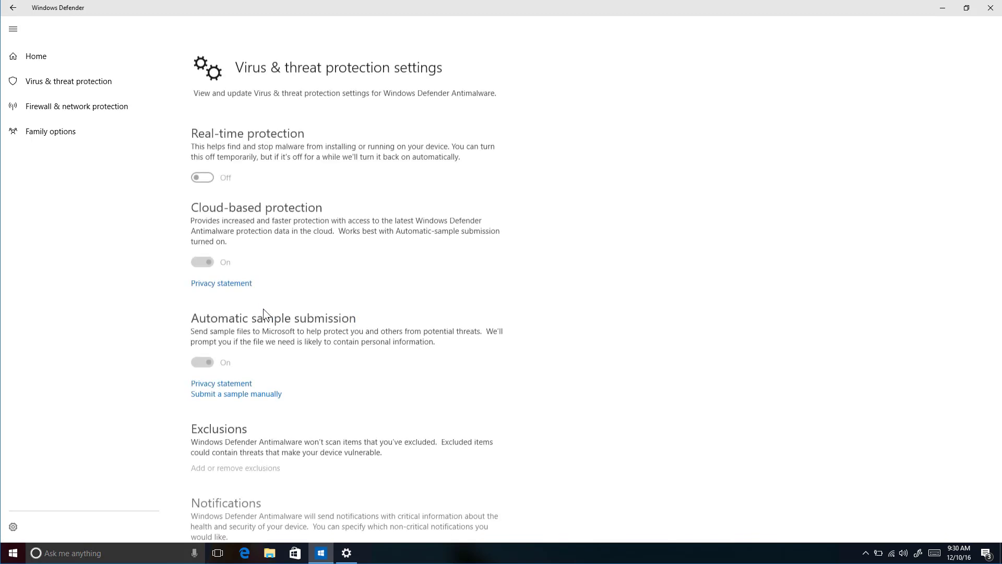
pyautogui.scroll(-1, 371, 283)
pyautogui.scroll(1, 371, 284)
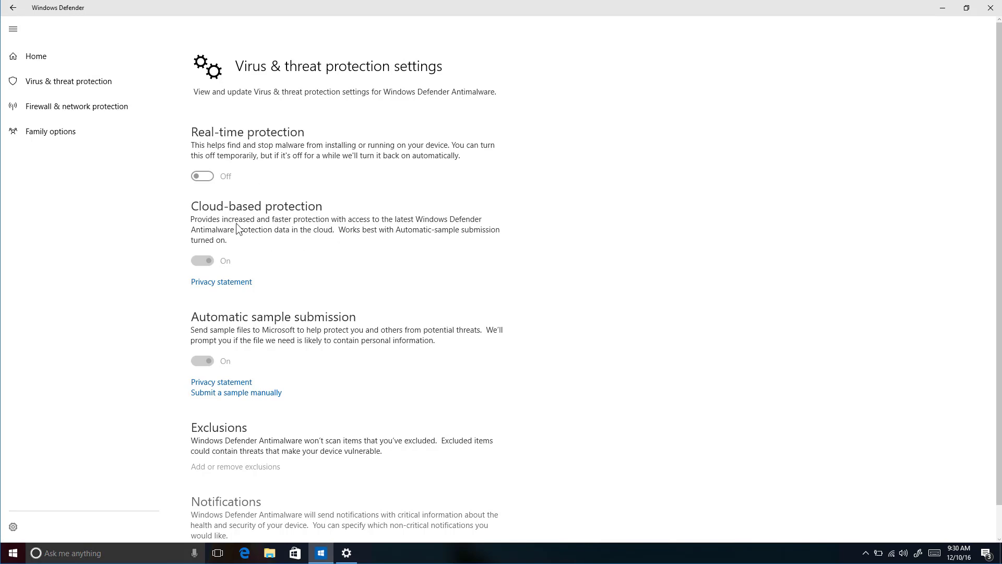
pyautogui.scroll(-1, 360, 283)
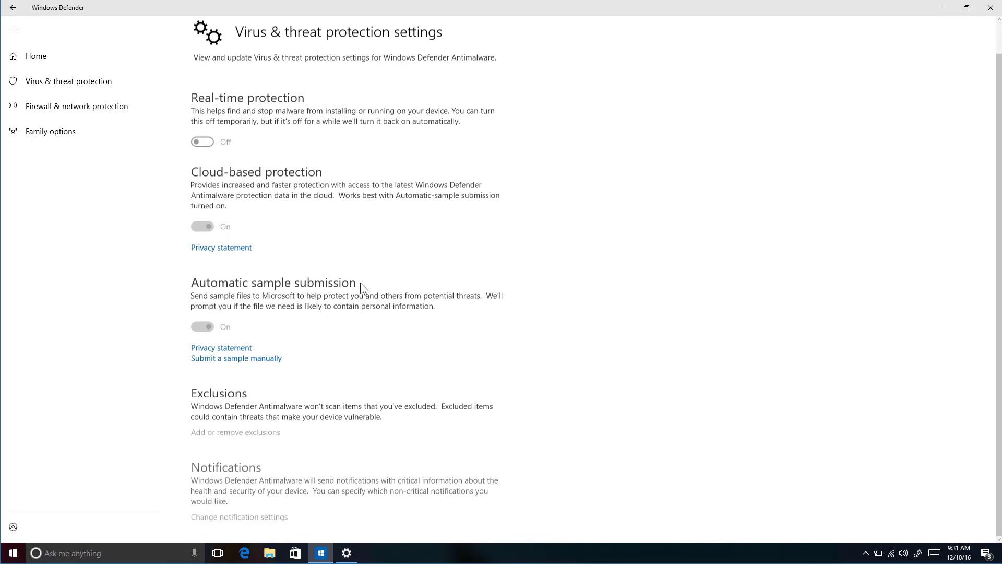
pyautogui.scroll(1, 360, 284)
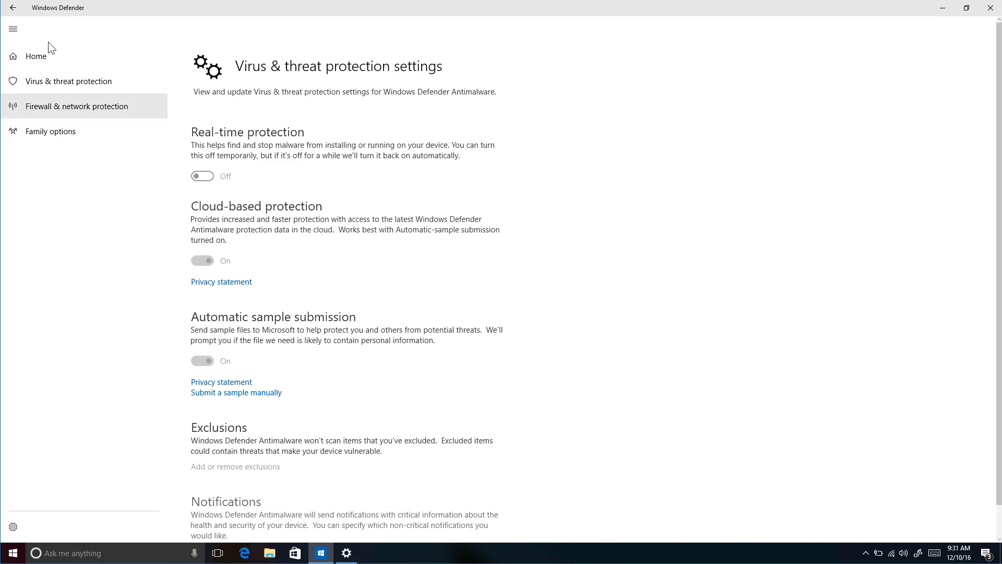
pyautogui.click(12, 7)
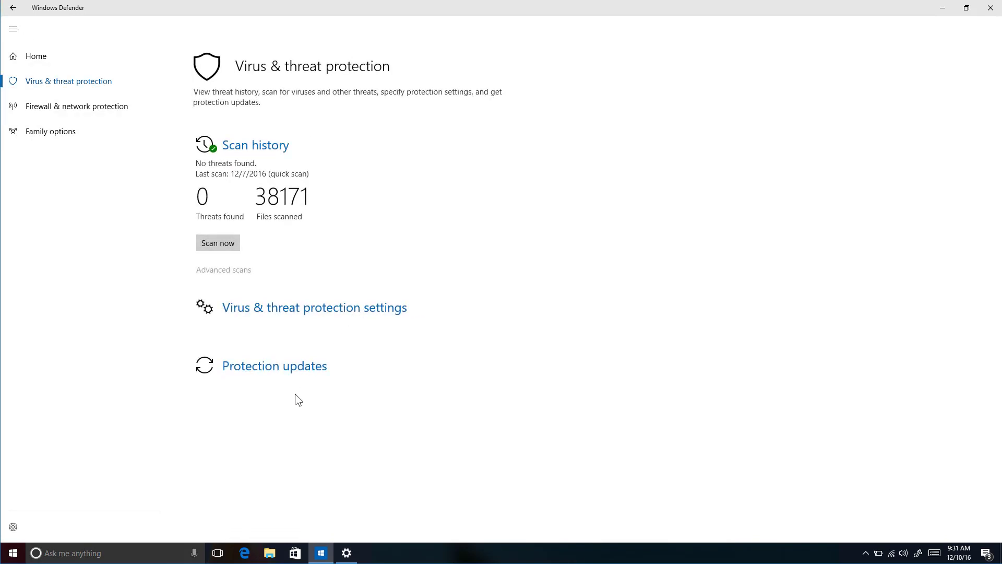
# - Check for new threat definitions under Protection updates, and return to the Virus & threat protection page
pyautogui.click(262, 368)
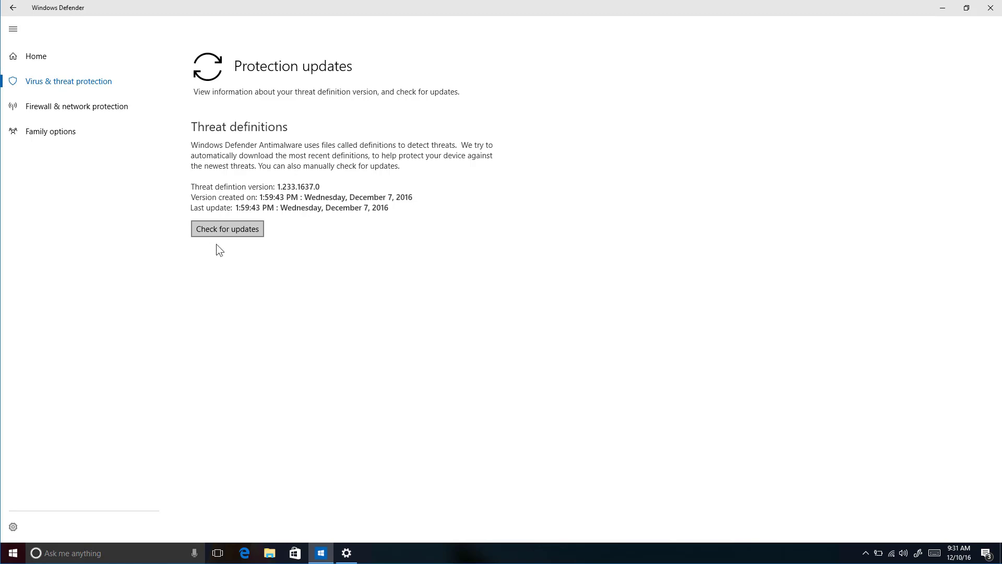
pyautogui.click(231, 231)
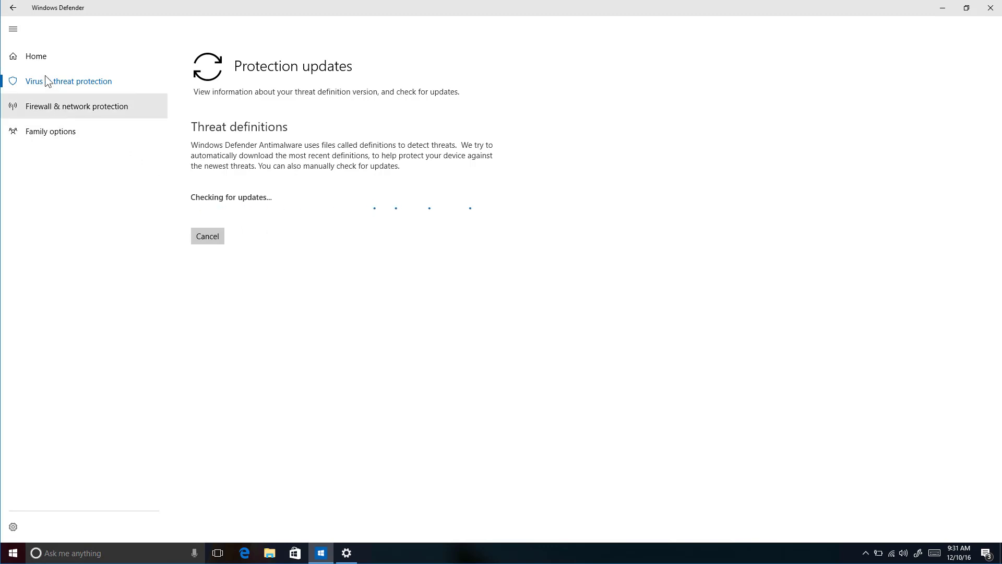
pyautogui.click(14, 28)
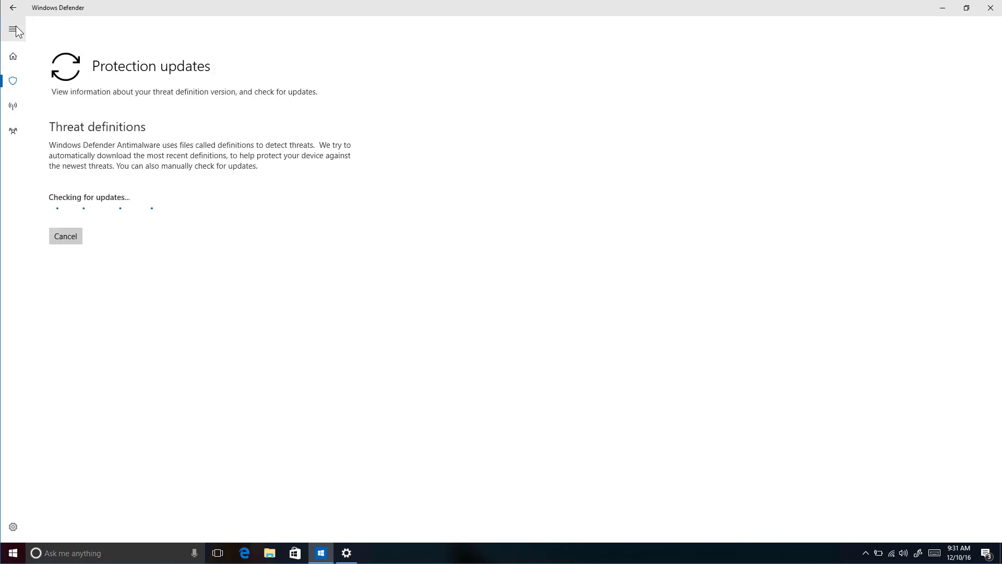
pyautogui.click(13, 29)
pyautogui.click(16, 8)
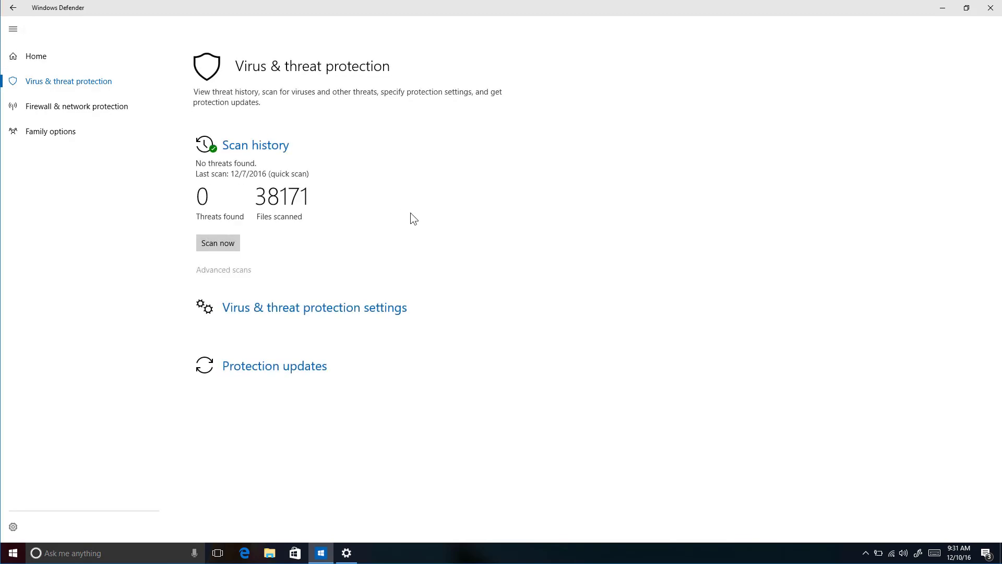
# - Examine the private and public network details under Firewall & network protection
pyautogui.click(121, 111)
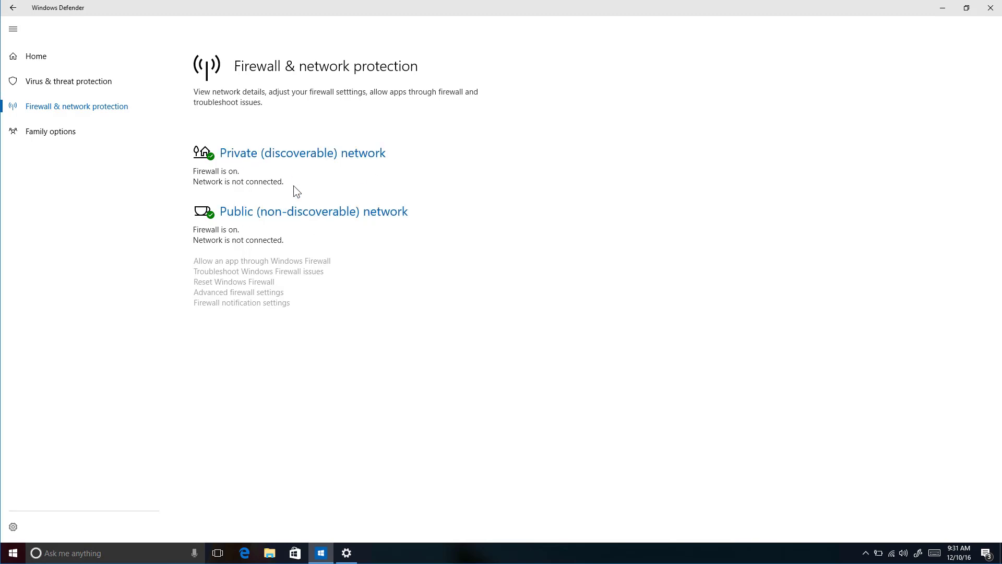
pyautogui.click(253, 158)
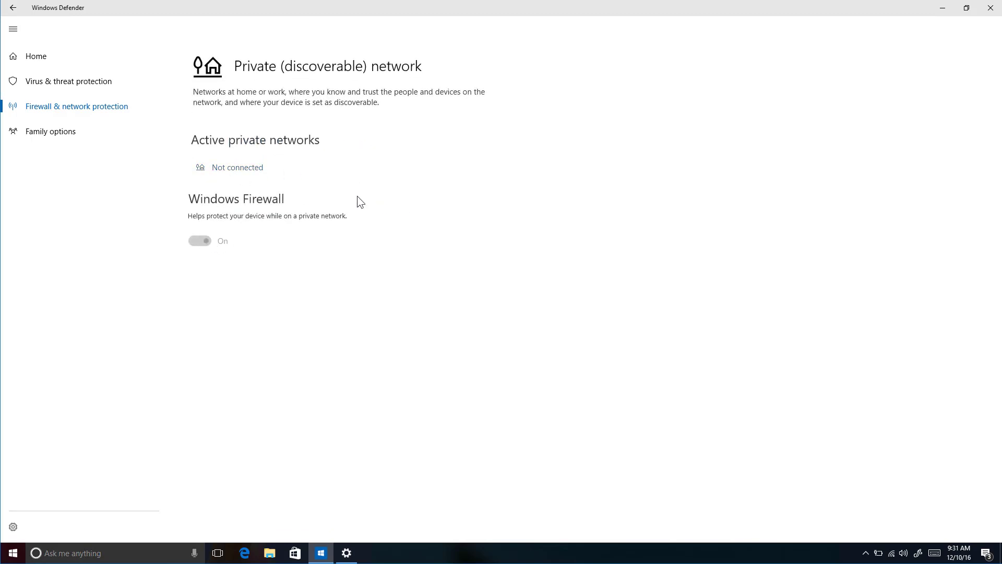
pyautogui.click(10, 10)
pyautogui.click(266, 216)
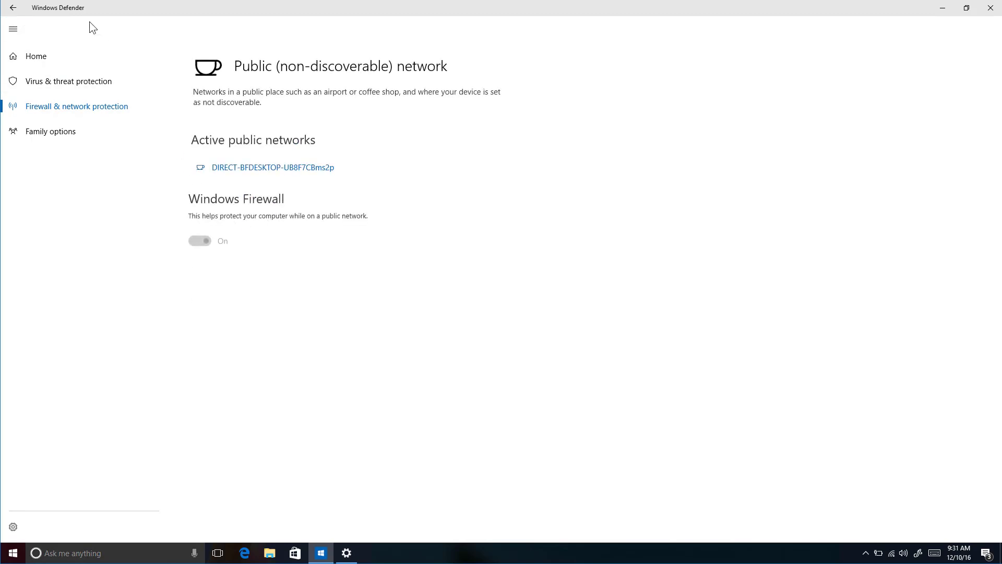
pyautogui.click(13, 8)
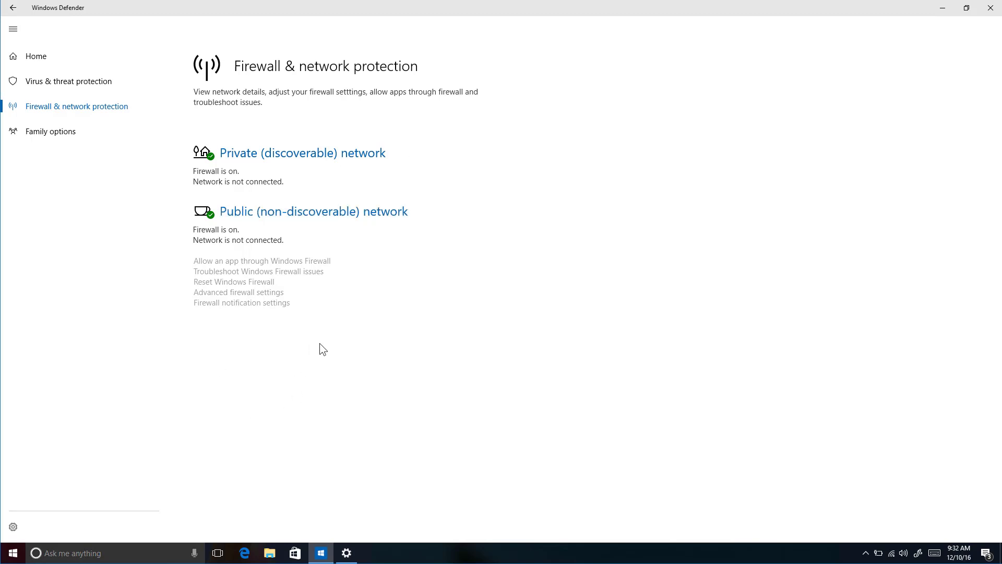
# - Examine the Family options page, return to Virus & threat protection, and minimize Windows Defender
pyautogui.click(64, 130)
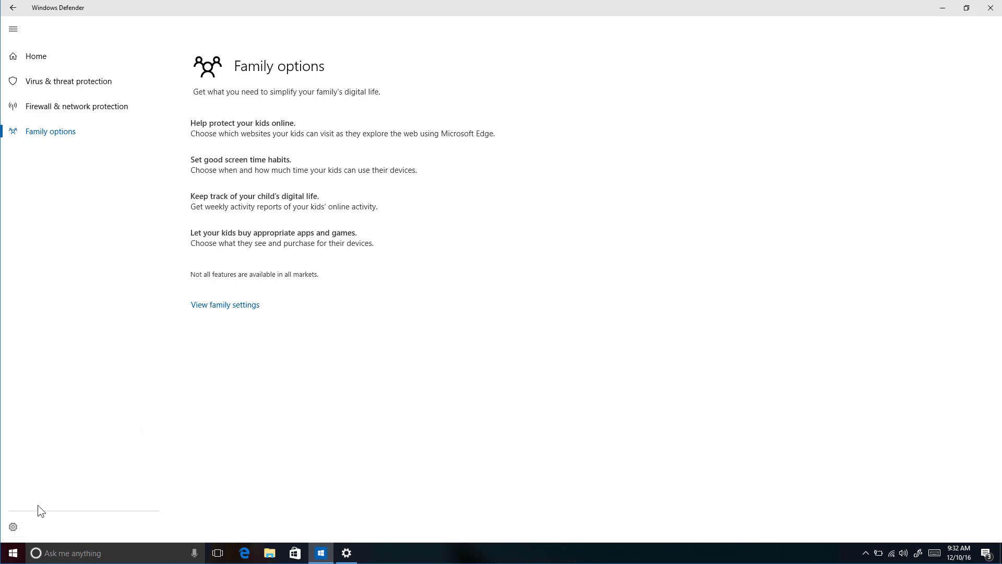
pyautogui.click(11, 11)
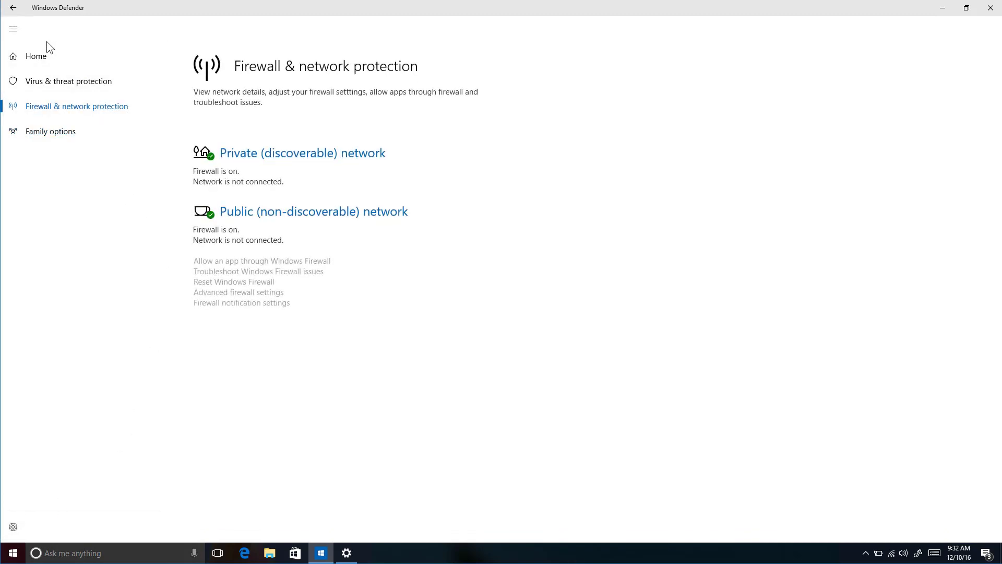
pyautogui.click(15, 19)
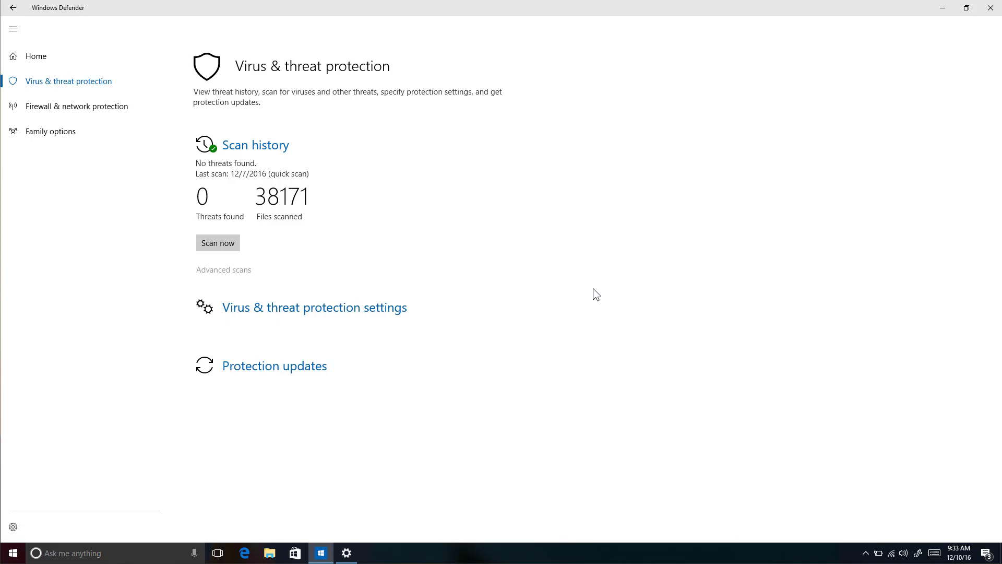
pyautogui.click(944, 9)
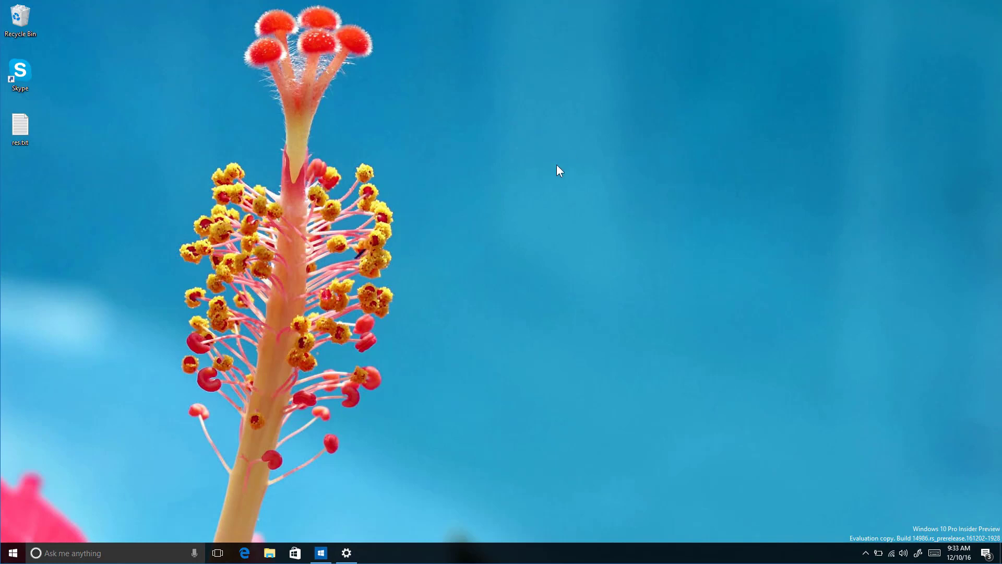